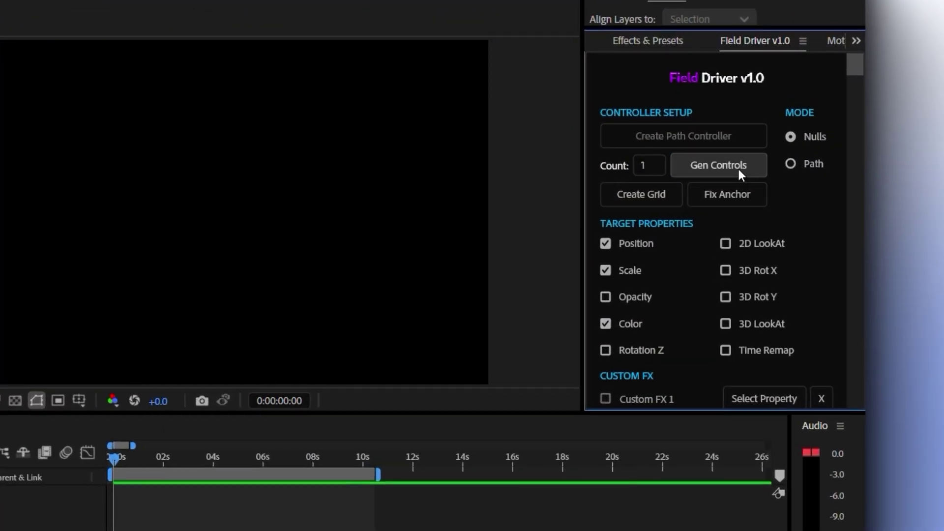
Generate one null controller and adjust its Radius slider in the effect controls.
{"action": "left_click", "coordinate": [738, 166]}
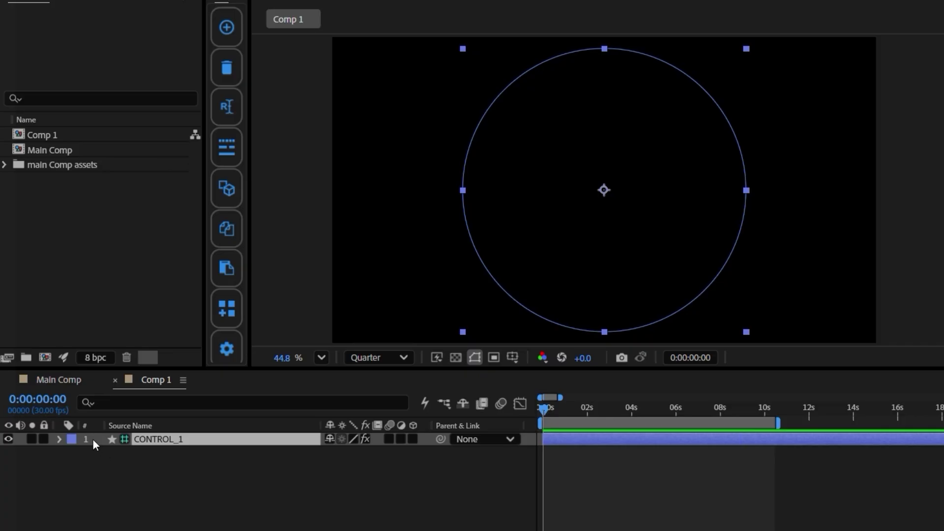
{"action": "left_click", "coordinate": [115, 18]}
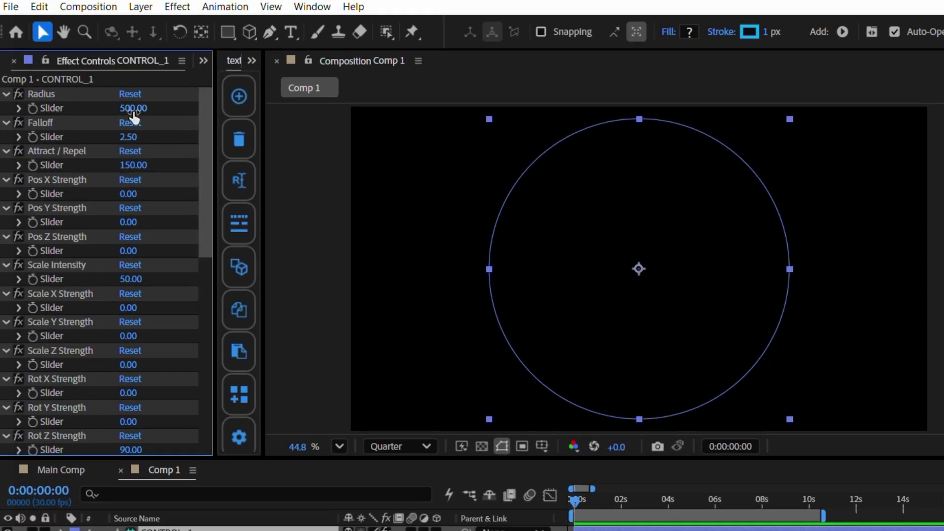
{"action": "left_click_drag", "start_coordinate": [132, 108], "coordinate": [42, 100]}
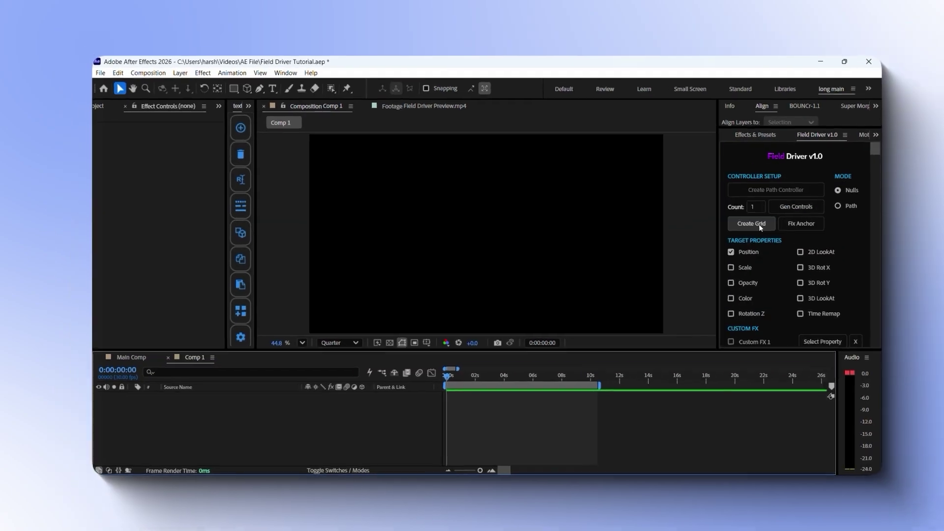
Create a 5 × 5 grid of white squares and generate one null controller for it.
{"action": "left_click", "coordinate": [832, 163]}
{"action": "left_click", "coordinate": [450, 346]}
{"action": "left_click", "coordinate": [757, 211]}
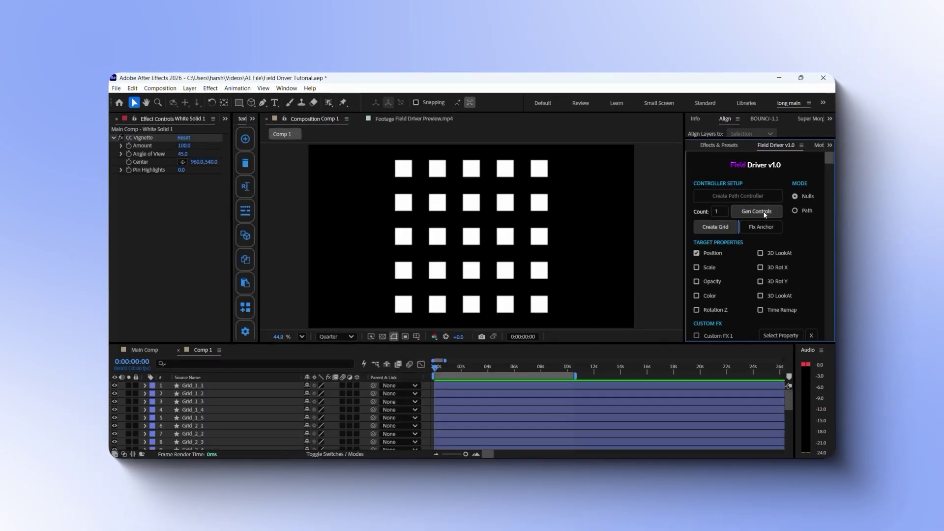
Apply the Position property to all grid layers, excluding the controller, and move the controller across the grid to test it.
{"action": "left_click", "coordinate": [278, 425]}
{"action": "key", "text": "ctrl+a"}
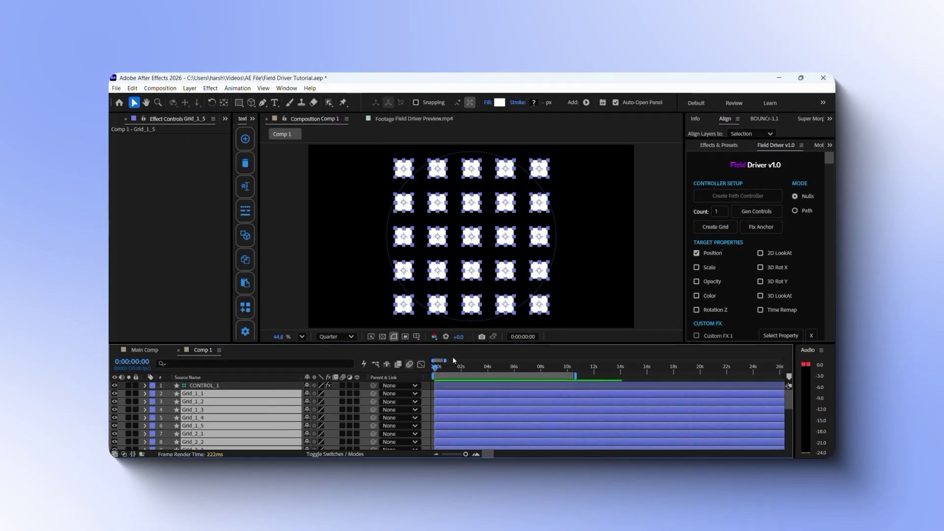
{"action": "left_click", "coordinate": [697, 254]}
{"action": "scroll", "coordinate": [826, 234], "scroll_direction": "down", "scroll_amount": 2}
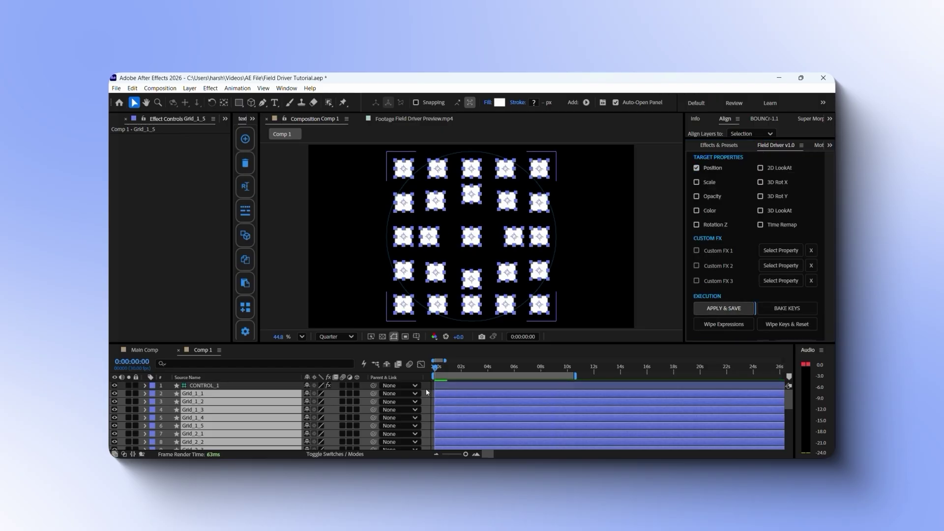
{"action": "left_click_drag", "start_coordinate": [440, 207], "coordinate": [503, 269]}
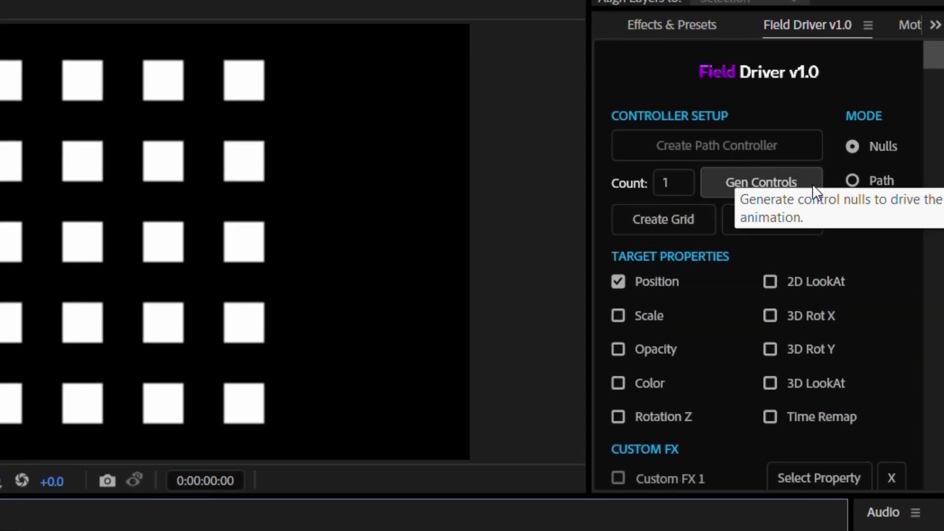
Create a path controller in Path mode and draw a straight path across the grid's middle row with the Pen tool.
{"action": "left_click", "coordinate": [850, 184]}
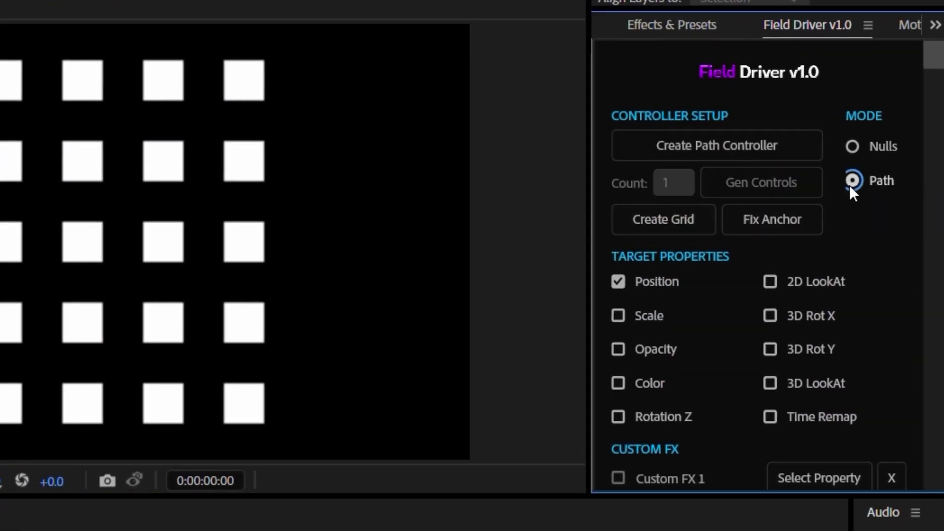
{"action": "left_click", "coordinate": [735, 152]}
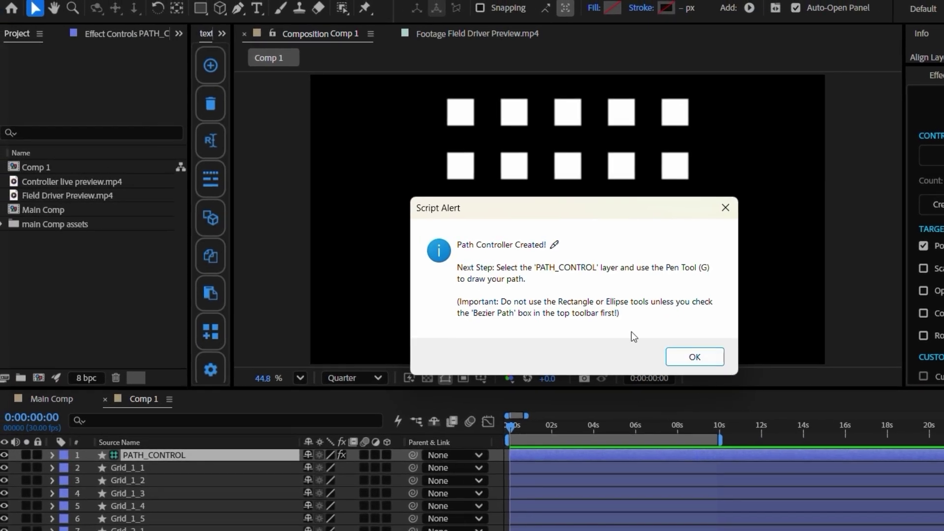
{"action": "left_click", "coordinate": [679, 367]}
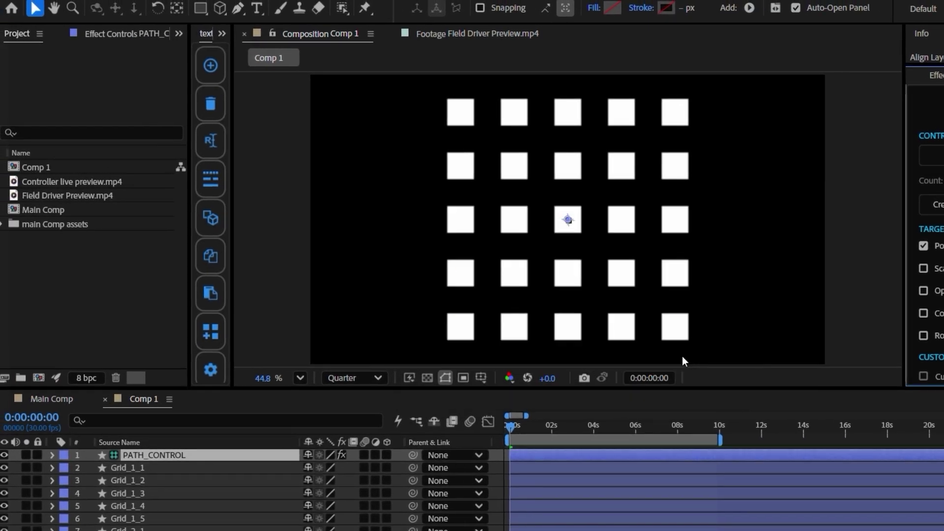
{"action": "left_click", "coordinate": [239, 12]}
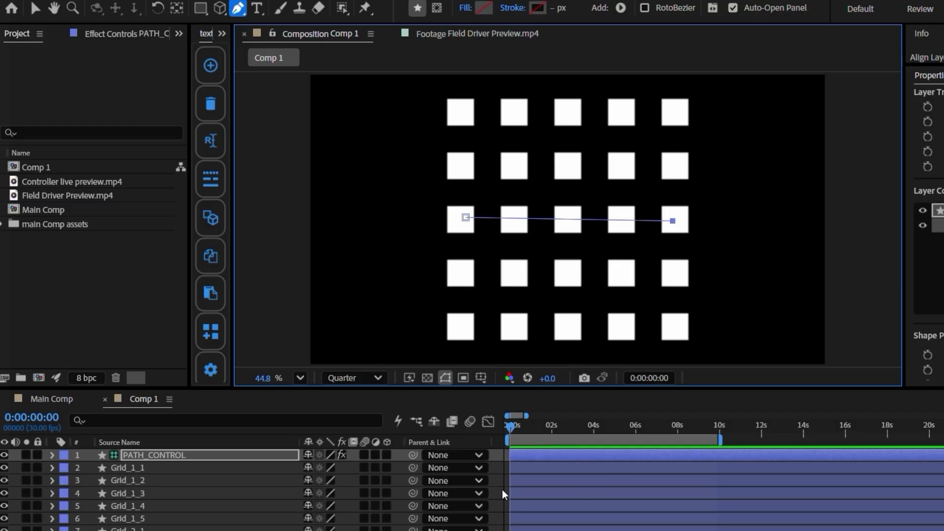
Select all grid layers without PATH_CONTROL and apply the Position property to them.
{"action": "left_click", "coordinate": [215, 482]}
{"action": "key", "text": "ctrl+a"}
{"action": "left_click", "coordinate": [215, 457], "text": "ctrl"}
{"action": "left_click", "coordinate": [865, 37]}
{"action": "scroll", "coordinate": [807, 256], "scroll_direction": "down", "scroll_amount": 3}
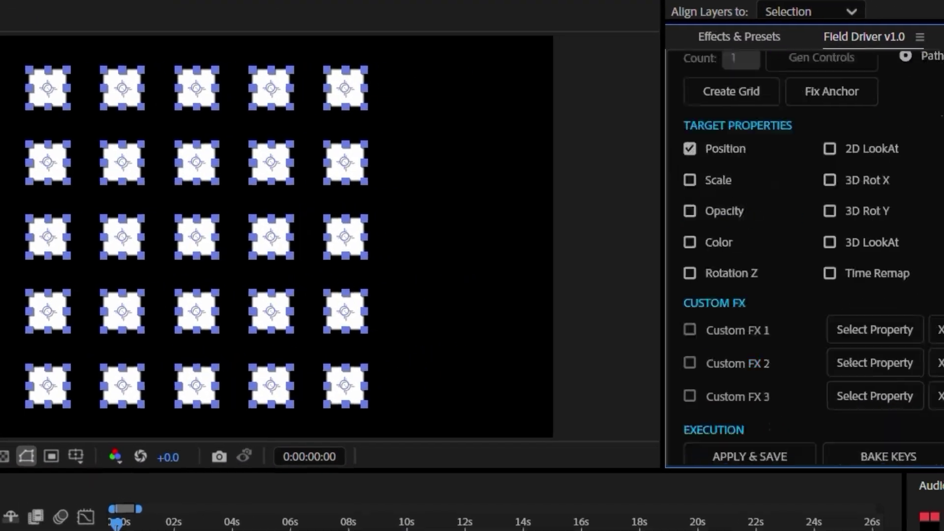
{"action": "left_click", "coordinate": [765, 458]}
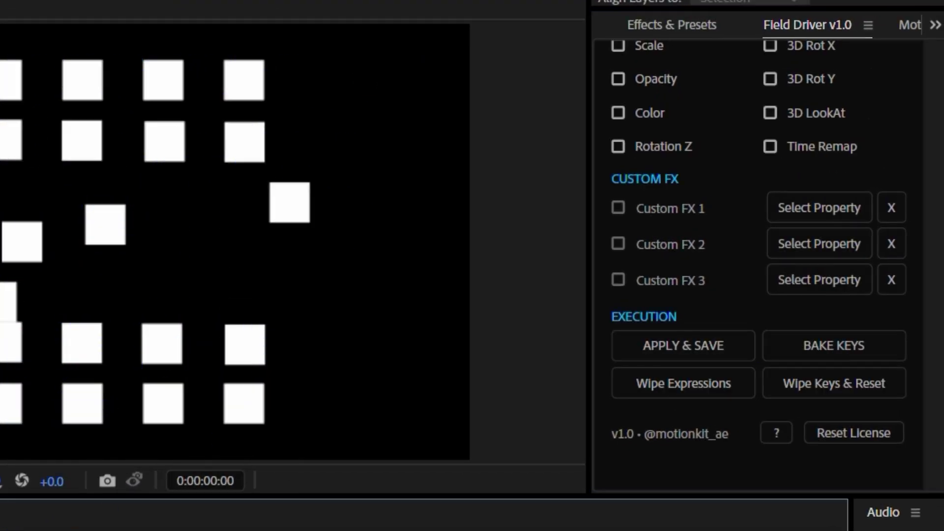
Move the path controller above the grid and back down through its rows to test the displacement.
{"action": "left_click", "coordinate": [74, 472]}
{"action": "key", "text": "v"}
{"action": "left_click_drag", "start_coordinate": [82, 242], "coordinate": [82, 65]}
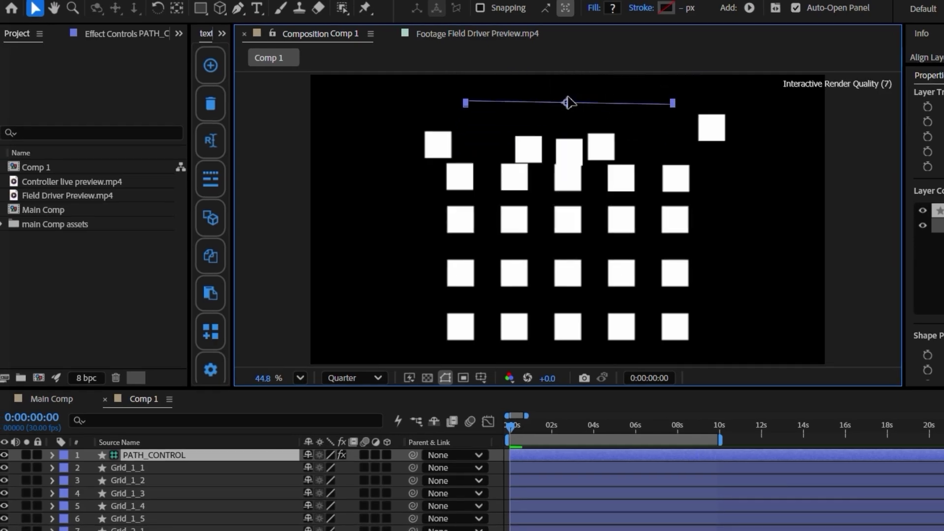
{"action": "left_click_drag", "start_coordinate": [570, 103], "coordinate": [559, 206]}
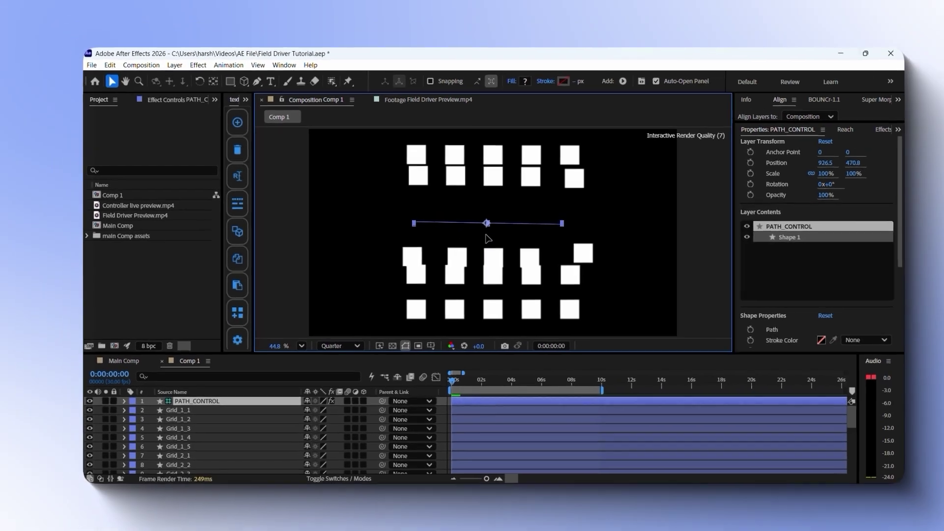
{"action": "left_click_drag", "start_coordinate": [488, 239], "coordinate": [488, 287]}
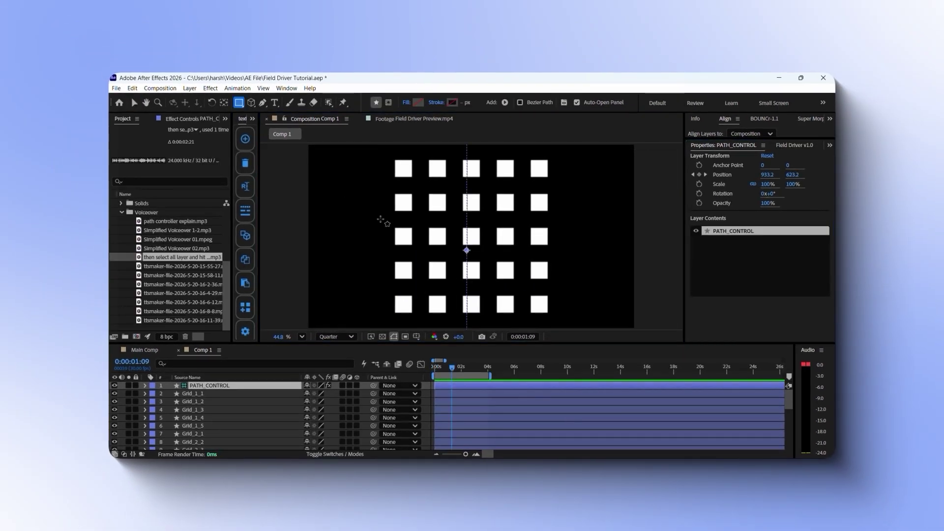
Draw a rectangle about 792 × 426 on the PATH_CONTROL layer and try to apply Position to all grid layers.
{"action": "left_click_drag", "start_coordinate": [508, 275], "coordinate": [539, 273]}
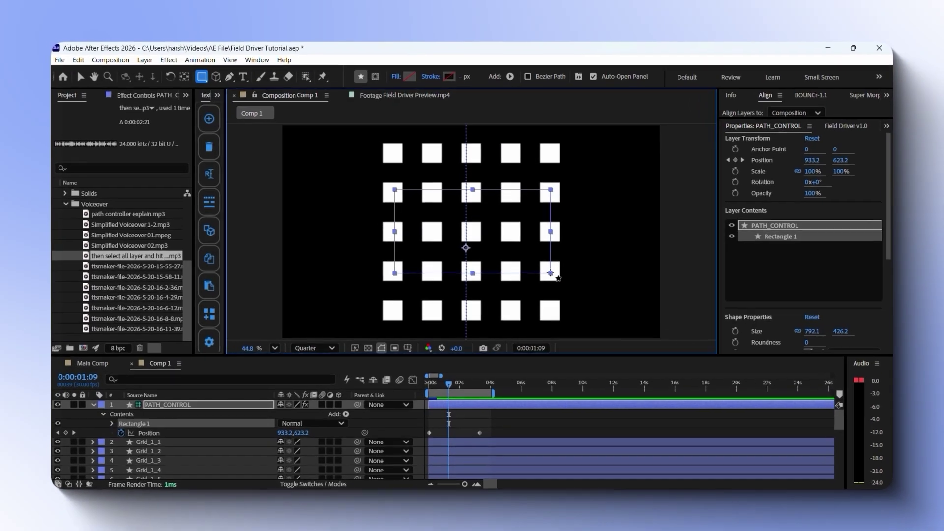
{"action": "left_click", "coordinate": [263, 426]}
{"action": "key", "text": "ctrl+a"}
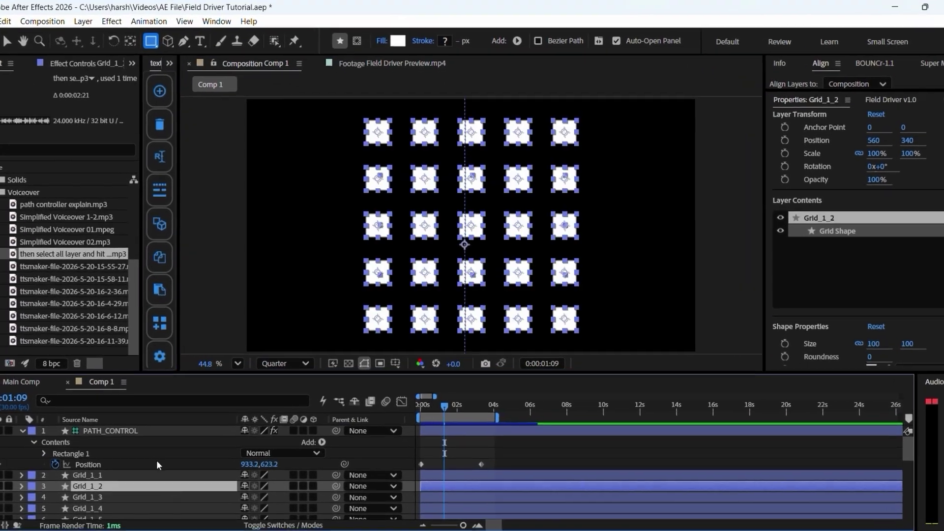
{"action": "left_click", "coordinate": [891, 100]}
{"action": "left_click", "coordinate": [824, 333]}
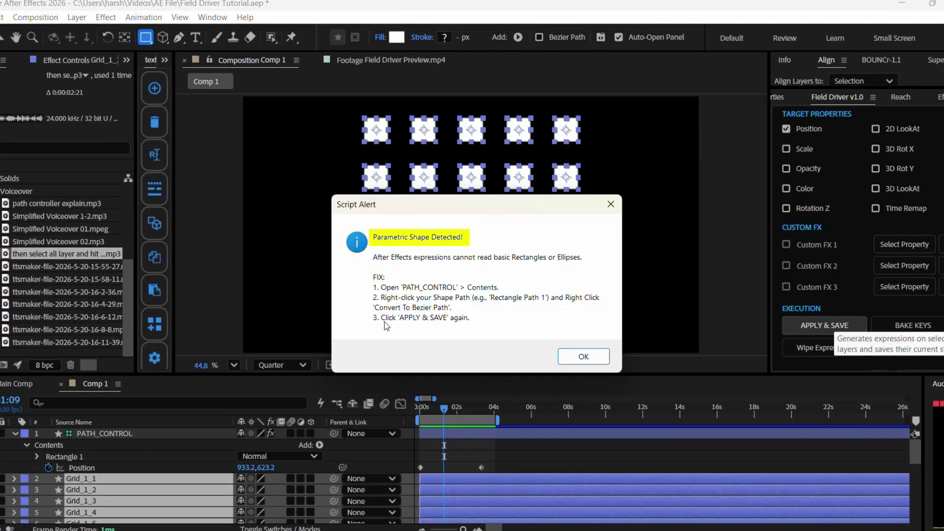
{"action": "left_click", "coordinate": [583, 356]}
Convert Rectangle Path 1 inside the PATH_CONTROL layer's contents to a Bezier path.
{"action": "left_click", "coordinate": [16, 434]}
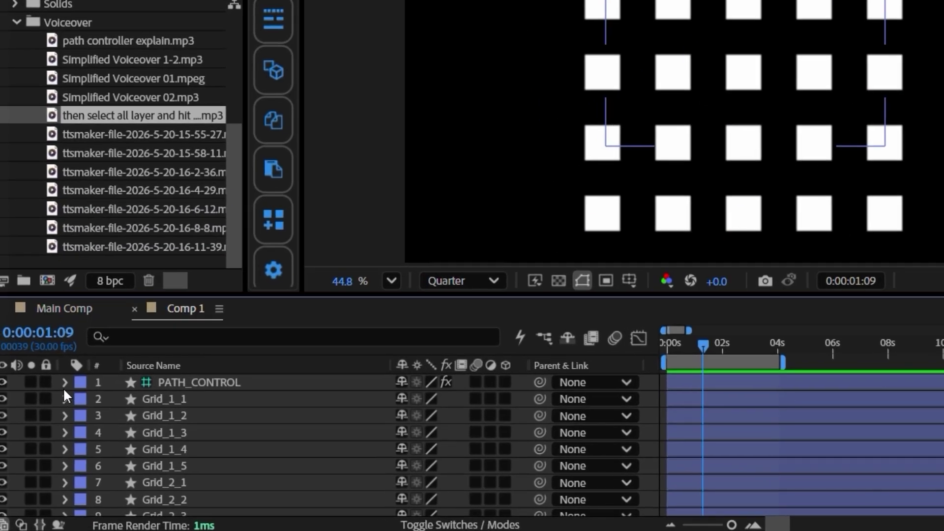
{"action": "left_click", "coordinate": [15, 433]}
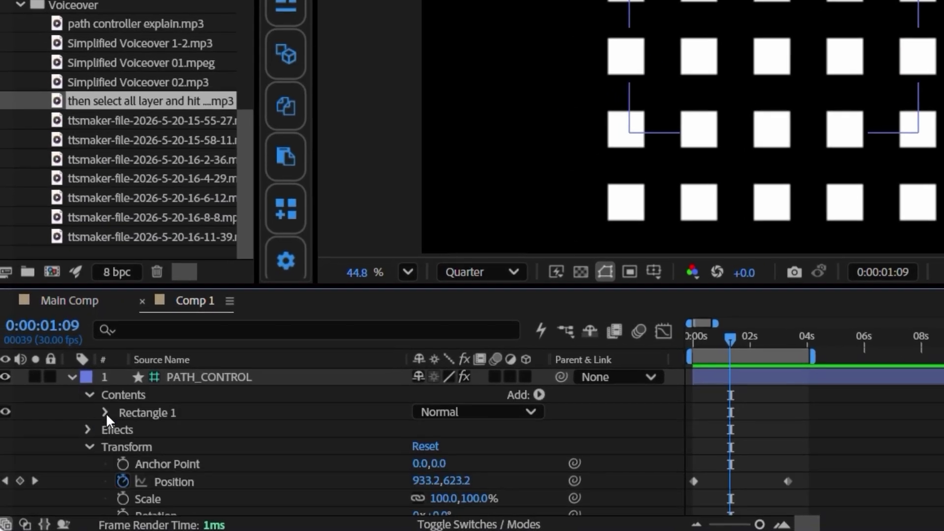
{"action": "left_click", "coordinate": [105, 412]}
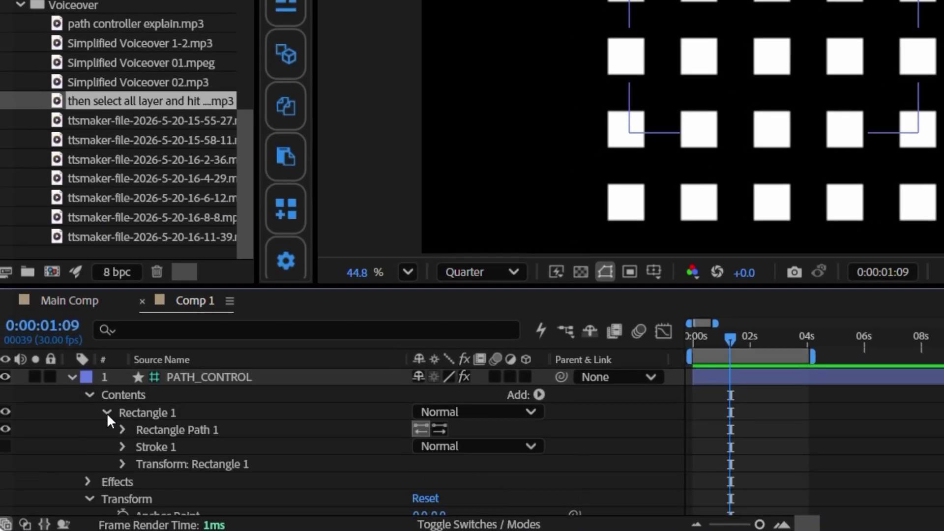
{"action": "left_click", "coordinate": [157, 429]}
{"action": "right_click", "coordinate": [157, 429]}
{"action": "left_click", "coordinate": [255, 307]}
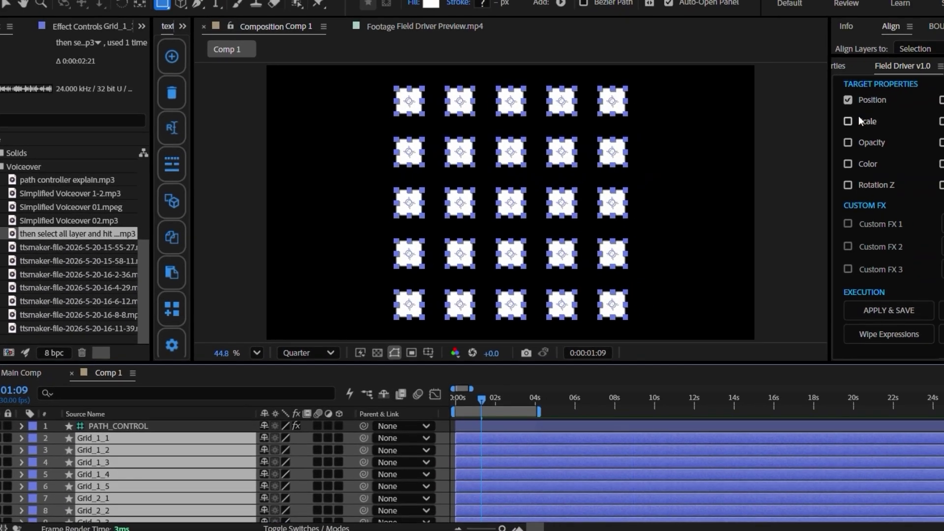
Replace Position with Color as the target property and apply it to the selected grid layers.
{"action": "left_click", "coordinate": [848, 100]}
{"action": "left_click", "coordinate": [848, 164]}
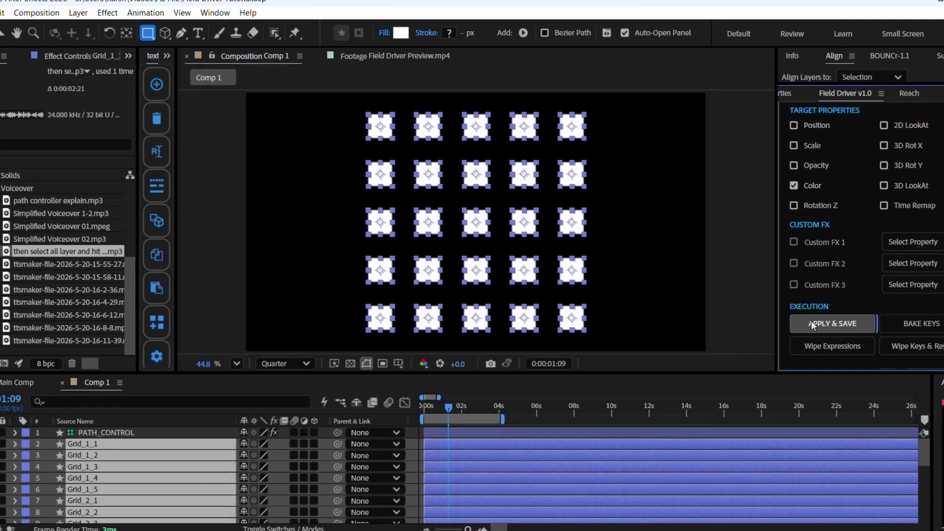
{"action": "left_click", "coordinate": [889, 310]}
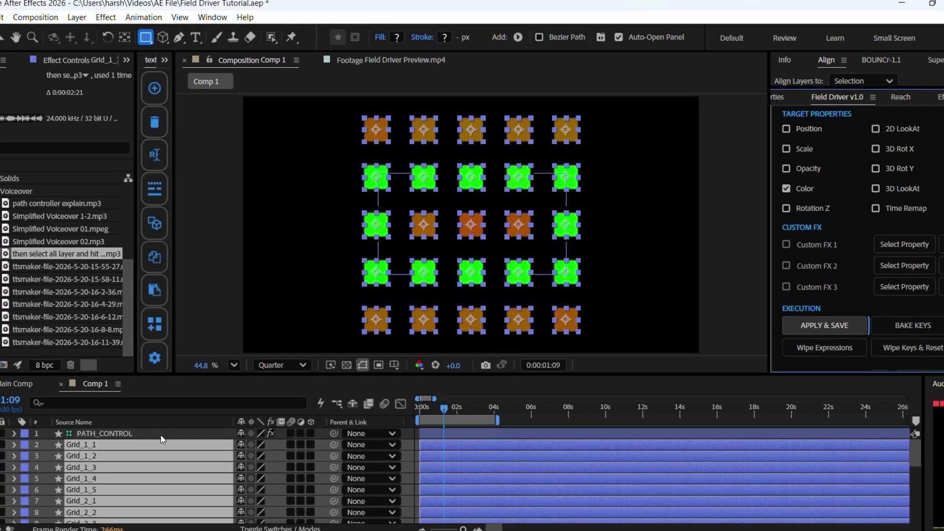
Move the rectangular path controller down over the grid to test the color effect.
{"action": "left_click", "coordinate": [162, 436]}
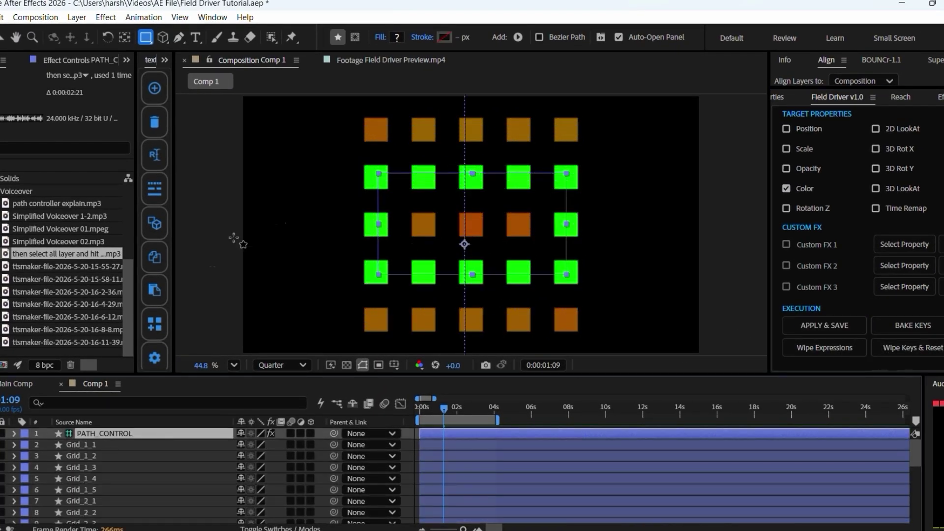
{"action": "key", "text": "v"}
{"action": "left_click_drag", "start_coordinate": [460, 225], "coordinate": [467, 335]}
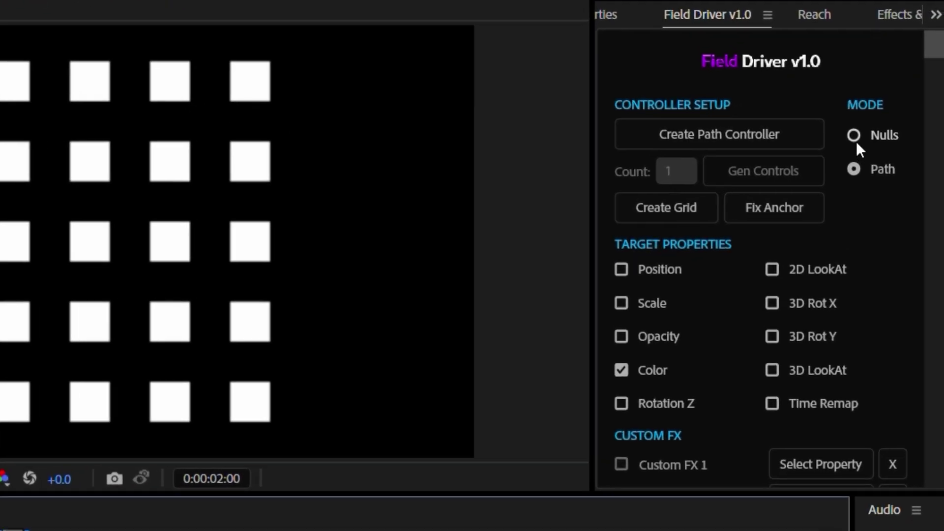
Set the mode to Nulls and generate one null controller over the grid.
{"action": "left_click", "coordinate": [857, 141]}
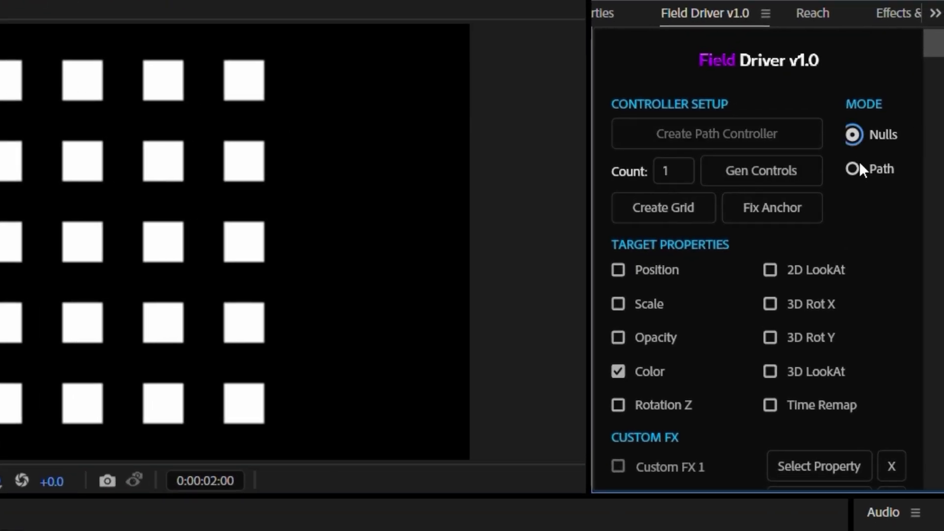
{"action": "left_click", "coordinate": [855, 168]}
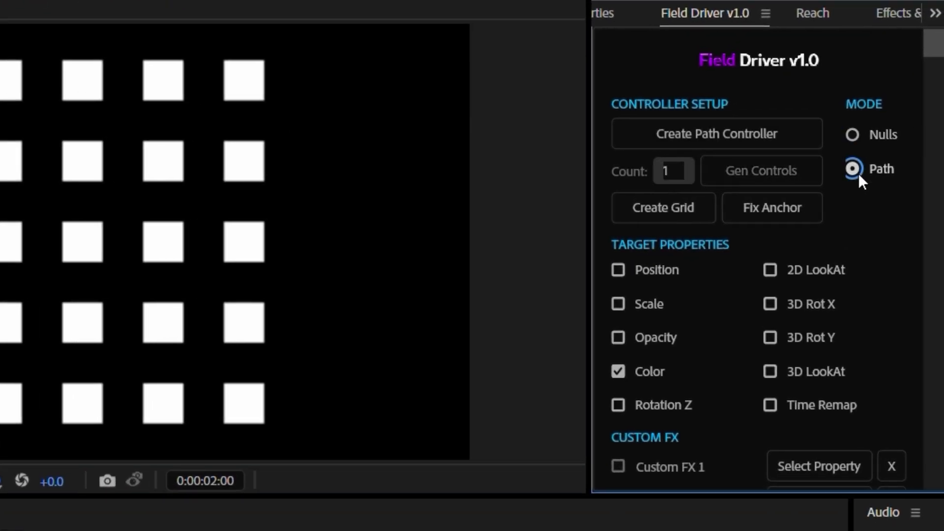
{"action": "left_click", "coordinate": [853, 135]}
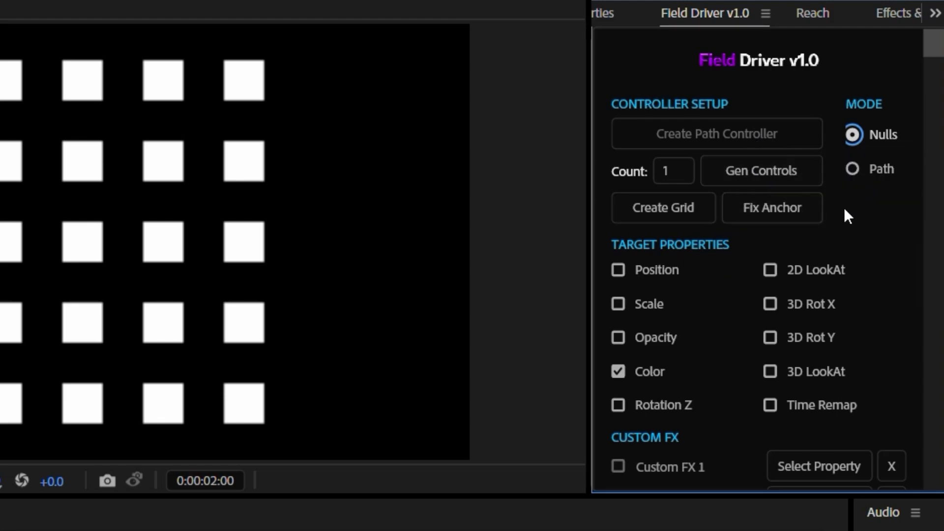
{"action": "left_click", "coordinate": [803, 179]}
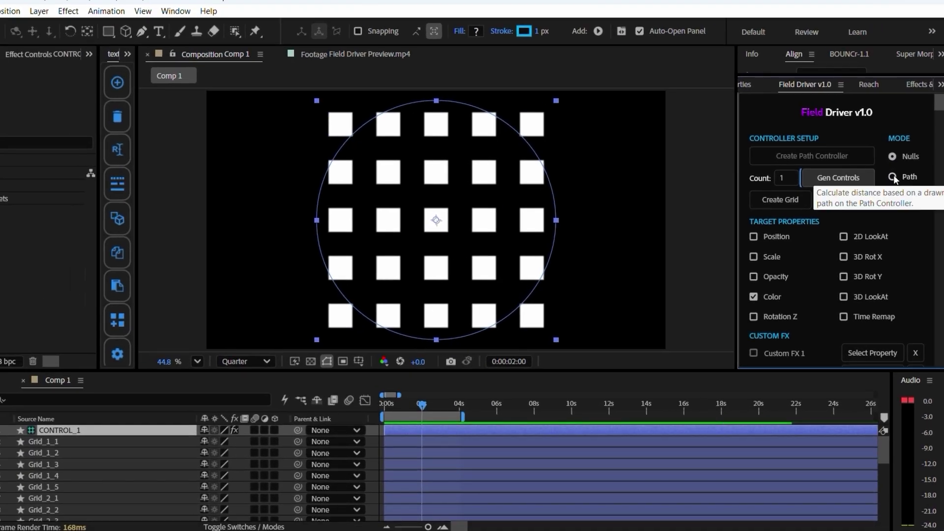
Switch to Path mode with only the null controller present and try to apply Color to all grid layers.
{"action": "left_click", "coordinate": [894, 176]}
{"action": "left_click", "coordinate": [378, 463]}
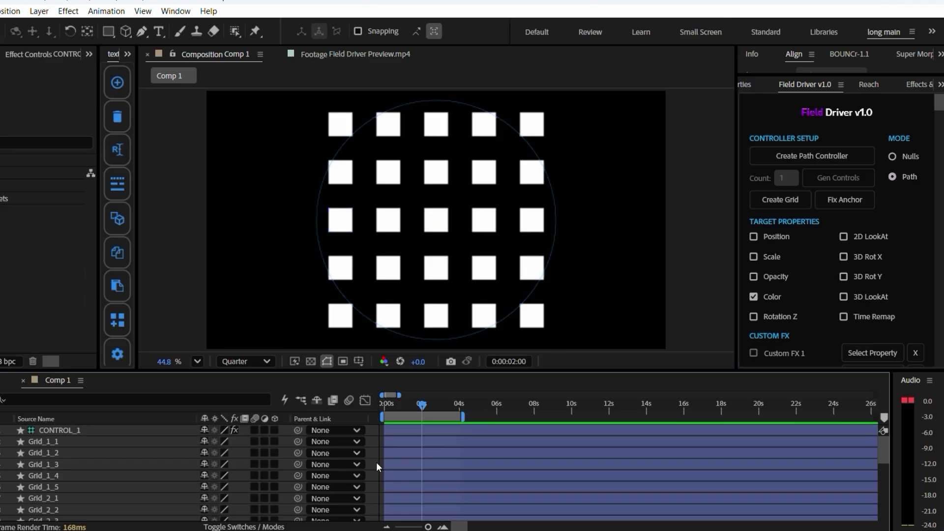
{"action": "key", "text": "ctrl+a"}
{"action": "left_click", "coordinate": [88, 433], "text": "ctrl"}
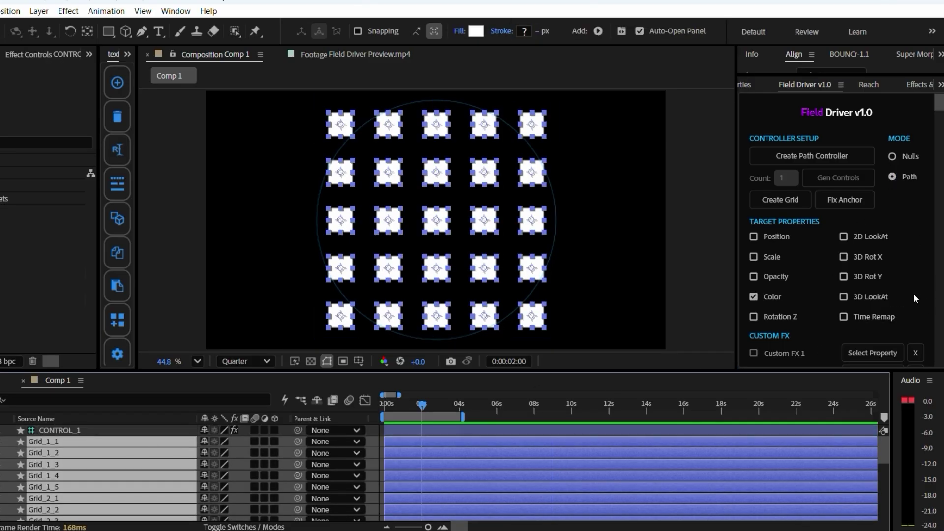
{"action": "scroll", "coordinate": [916, 299], "scroll_direction": "down", "scroll_amount": 5}
{"action": "left_click", "coordinate": [802, 317]}
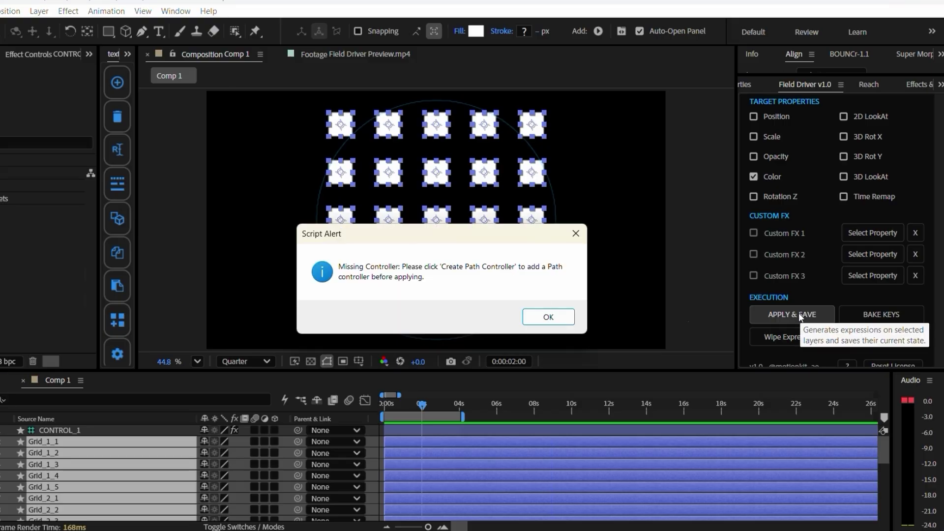
{"action": "left_click", "coordinate": [541, 319]}
{"action": "left_click", "coordinate": [385, 222]}
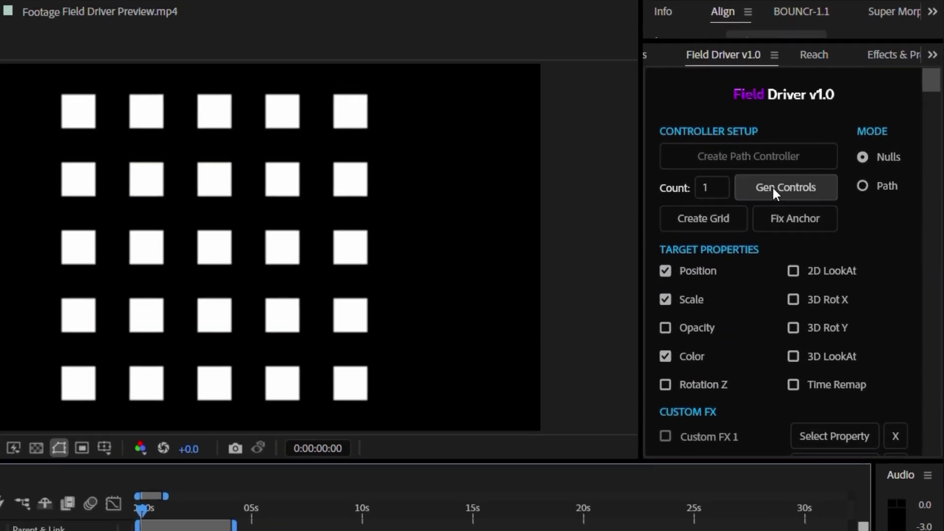
Generate one null controller over the grid and select every grid layer except the controller.
{"action": "left_click", "coordinate": [773, 189]}
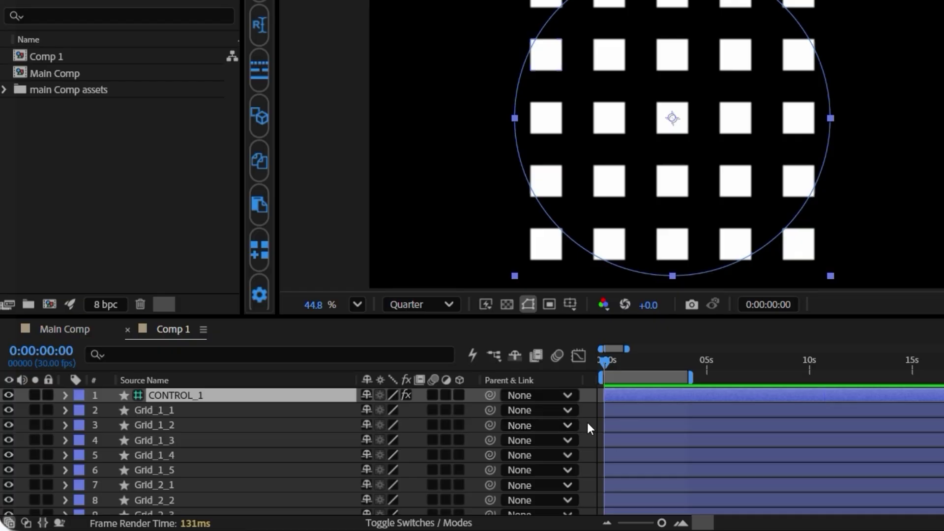
{"action": "left_click", "coordinate": [501, 453]}
{"action": "key", "text": "ctrl+a"}
{"action": "left_click", "coordinate": [254, 395], "text": "ctrl"}
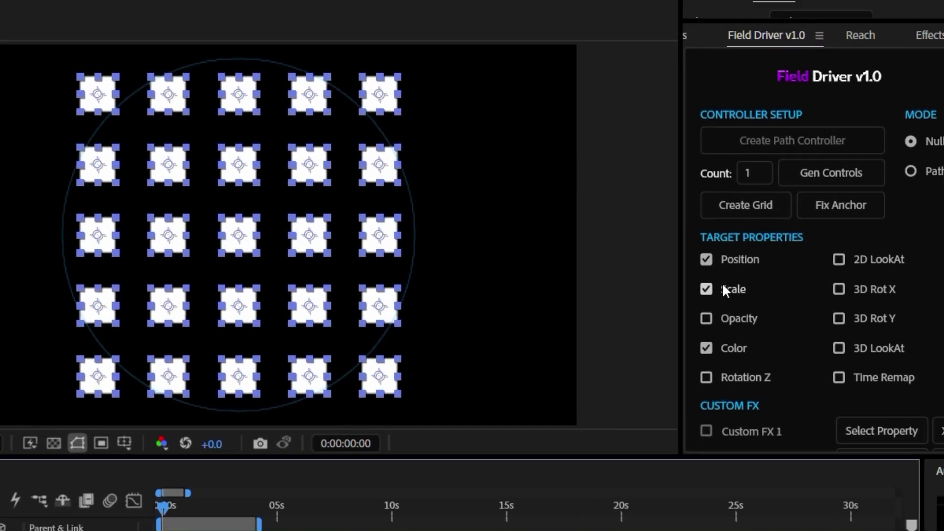
Leave only Position as the target property, apply it to the selected grid layers, and select the controller.
{"action": "left_click", "coordinate": [706, 290]}
{"action": "left_click", "coordinate": [650, 368]}
{"action": "scroll", "coordinate": [932, 338], "scroll_direction": "down", "scroll_amount": 5}
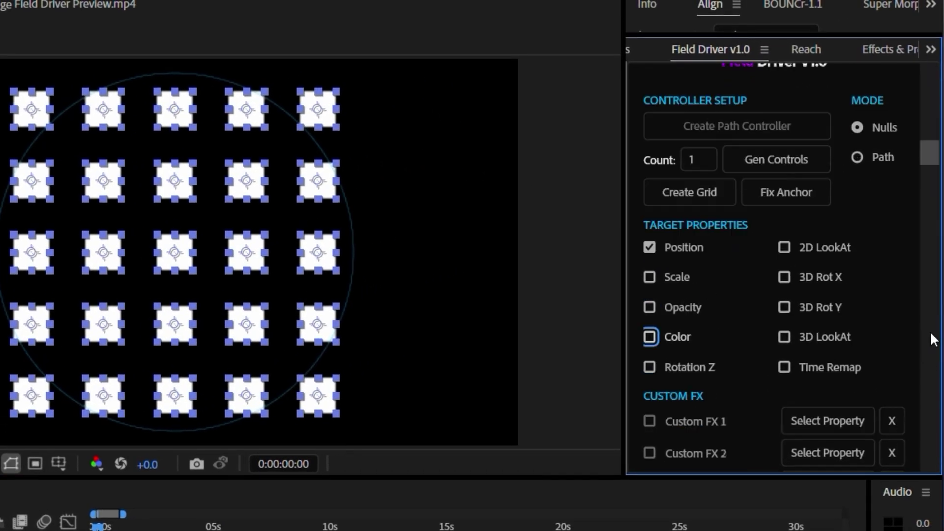
{"action": "left_click", "coordinate": [648, 393]}
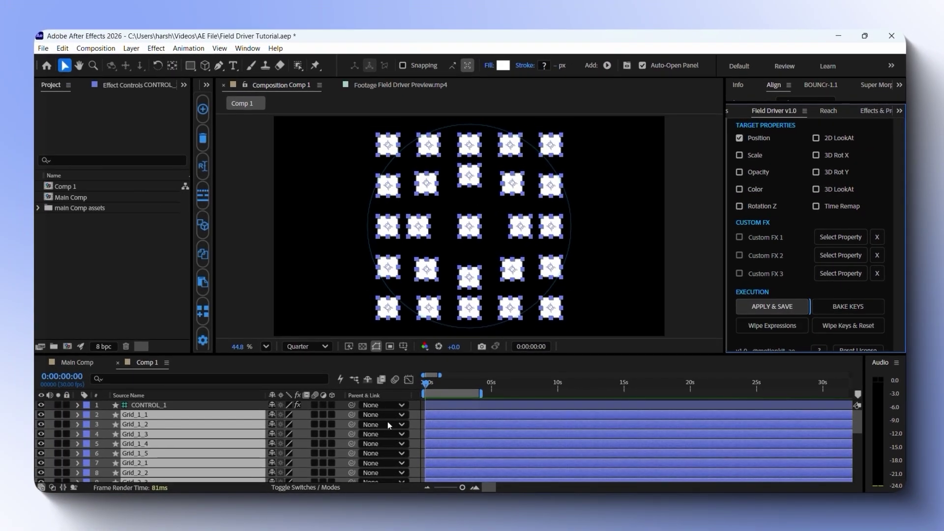
{"action": "left_click", "coordinate": [411, 415]}
{"action": "left_click", "coordinate": [192, 405]}
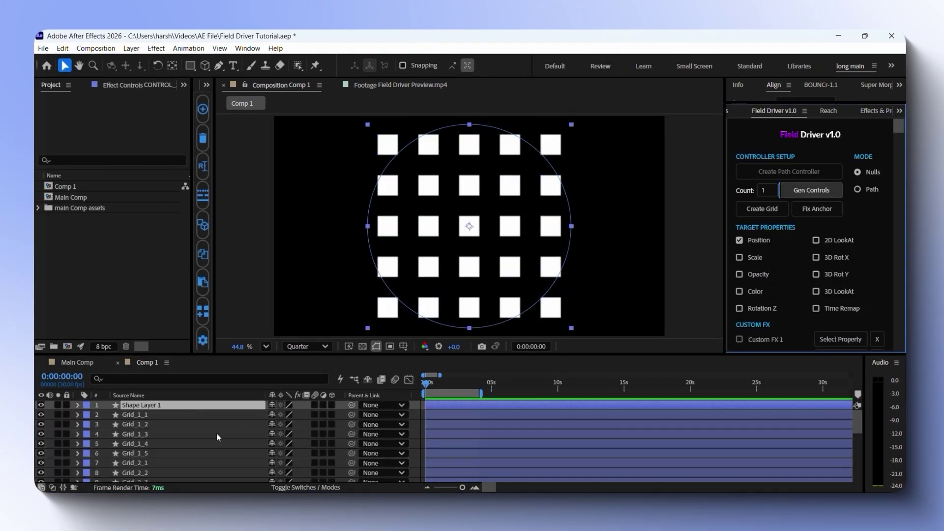
Select all grid layers without the controller and apply Position, Scale and Color to them.
{"action": "left_click", "coordinate": [194, 443]}
{"action": "key", "text": "ctrl+a"}
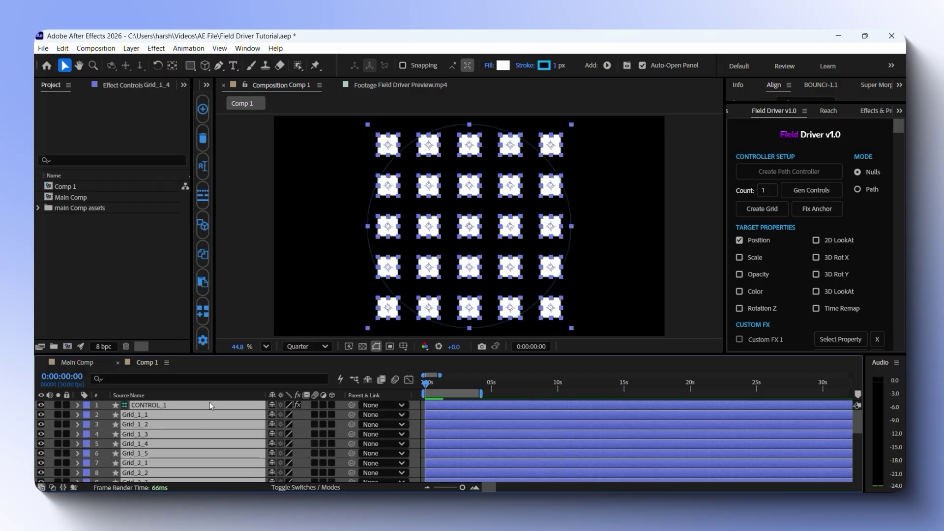
{"action": "left_click", "coordinate": [209, 404], "text": "ctrl"}
{"action": "left_click", "coordinate": [743, 259]}
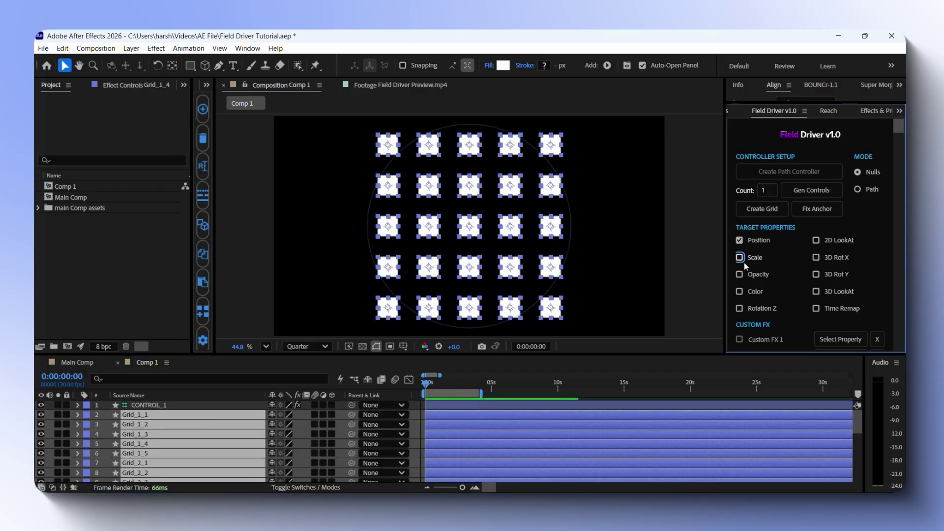
{"action": "left_click", "coordinate": [744, 294]}
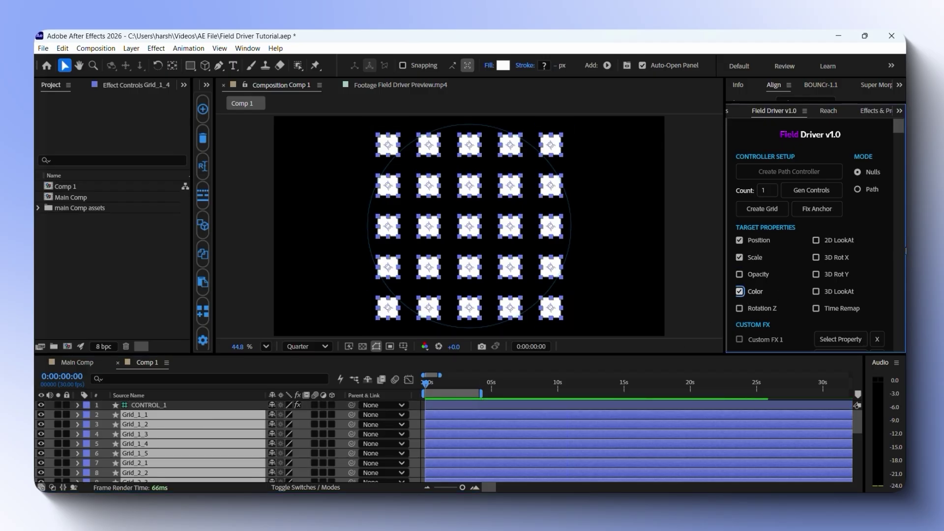
{"action": "scroll", "coordinate": [767, 305], "scroll_direction": "down", "scroll_amount": 3}
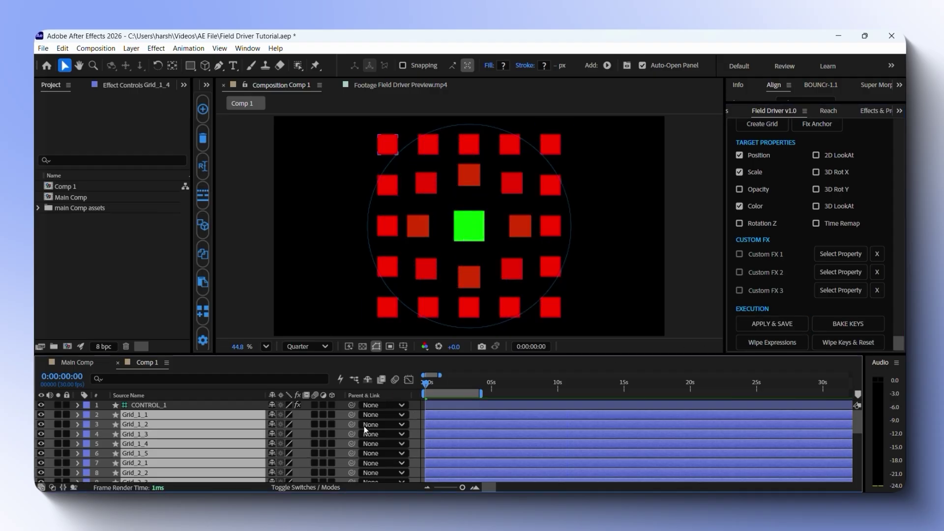
Move the null controller slightly off the grid's centre and lower its Attract / Repel value to 15.
{"action": "left_click", "coordinate": [191, 405]}
{"action": "mouse_move", "coordinate": [474, 228]}
{"action": "left_mouse_down"}
{"action": "mouse_move", "coordinate": [445, 233]}
{"action": "mouse_move", "coordinate": [416, 208]}
{"action": "mouse_move", "coordinate": [472, 225]}
{"action": "left_mouse_up"}
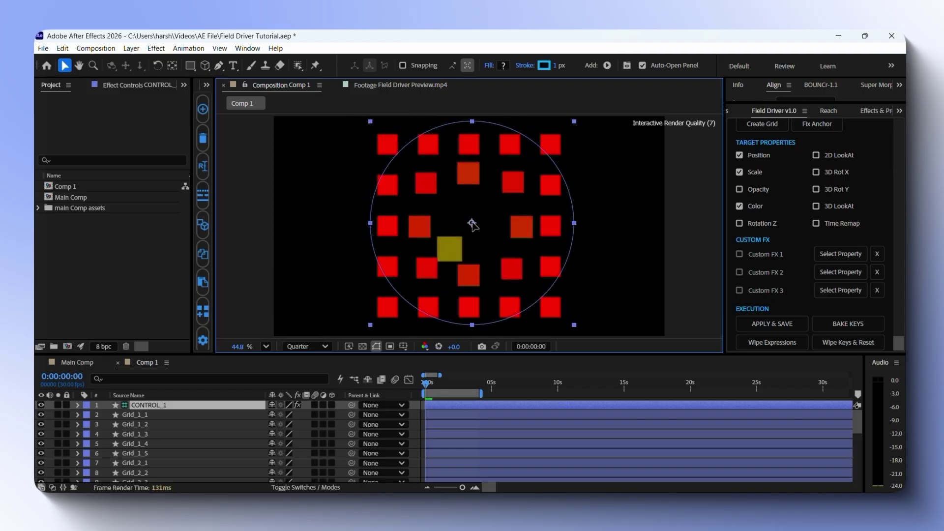
{"action": "key", "text": "F3"}
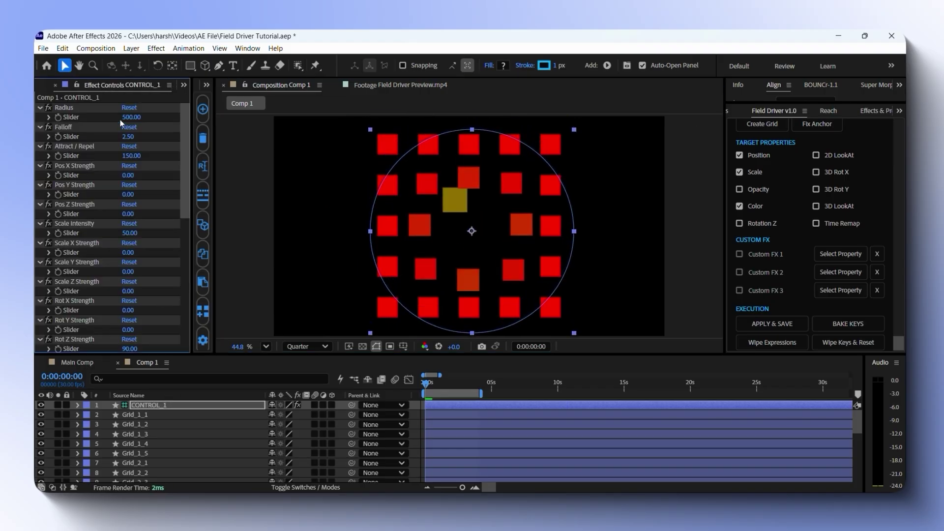
{"action": "left_click_drag", "start_coordinate": [130, 156], "coordinate": [138, 156]}
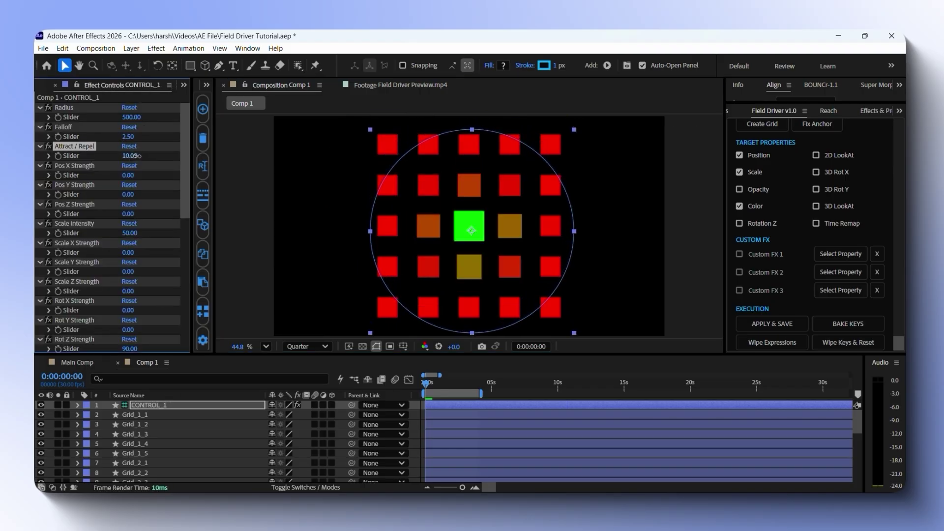
Raise the controller's Color Strength to at least 850 and adjust its Radius.
{"action": "scroll", "coordinate": [125, 295], "scroll_direction": "down", "scroll_amount": 5}
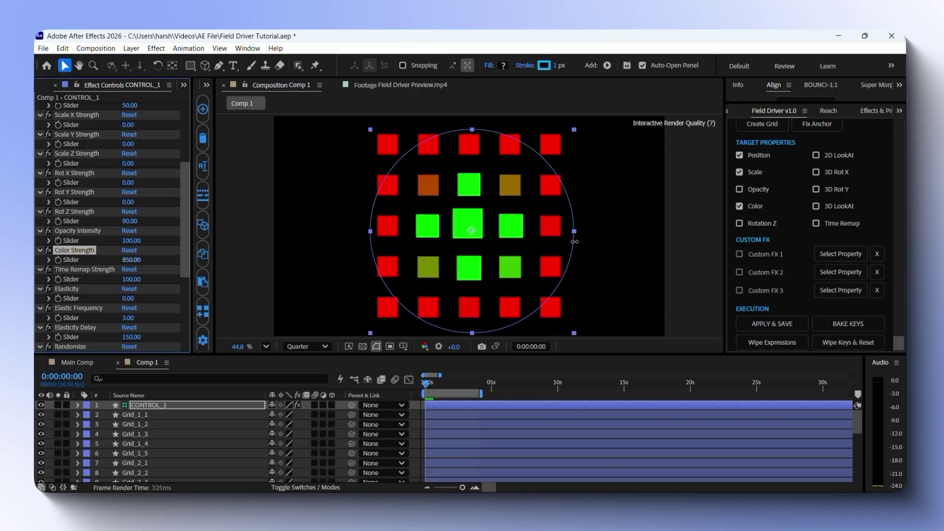
{"action": "scroll", "coordinate": [125, 147], "scroll_direction": "up", "scroll_amount": 5}
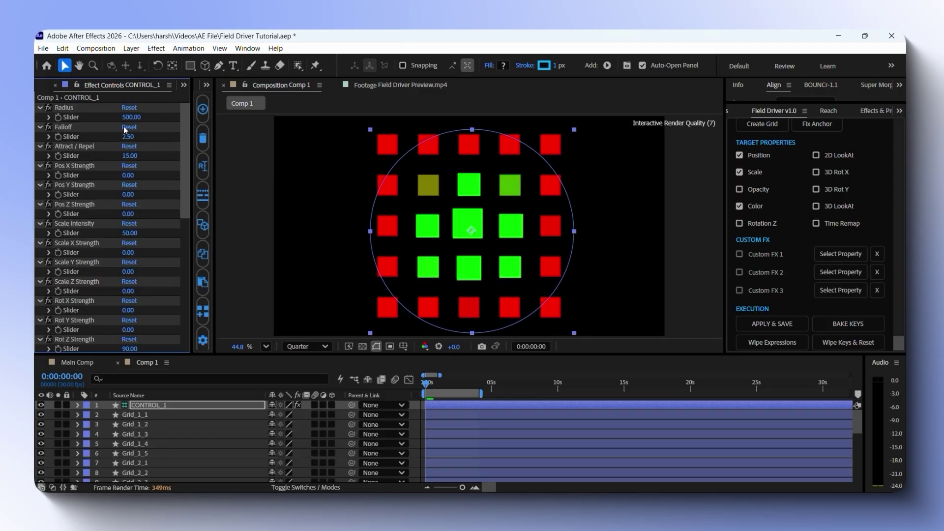
{"action": "left_click_drag", "start_coordinate": [239, 115], "coordinate": [242, 119]}
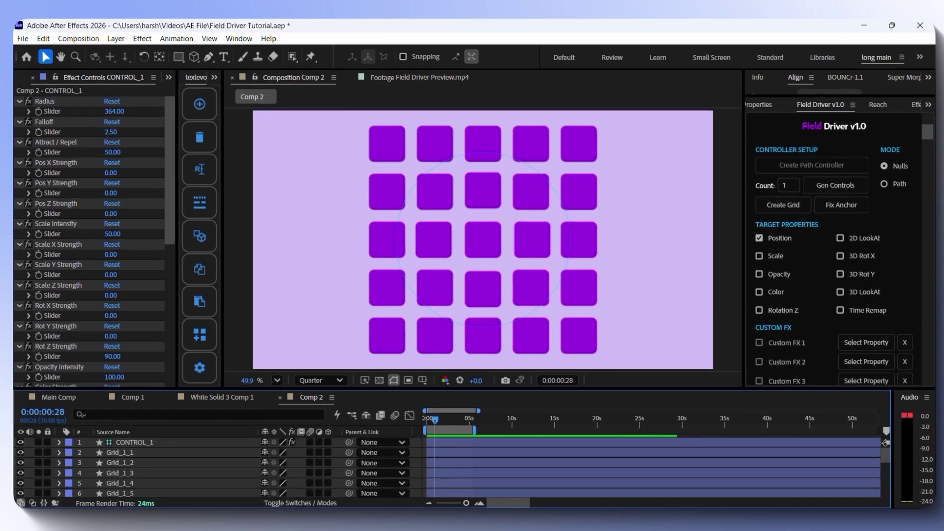
Look through the effect settings of the CONTROL_1 layer in Comp 2, from Radius down to the elasticity options.
{"action": "scroll", "coordinate": [883, 148], "scroll_direction": "down", "scroll_amount": 3}
{"action": "scroll", "coordinate": [934, 158], "scroll_direction": "up", "scroll_amount": 5}
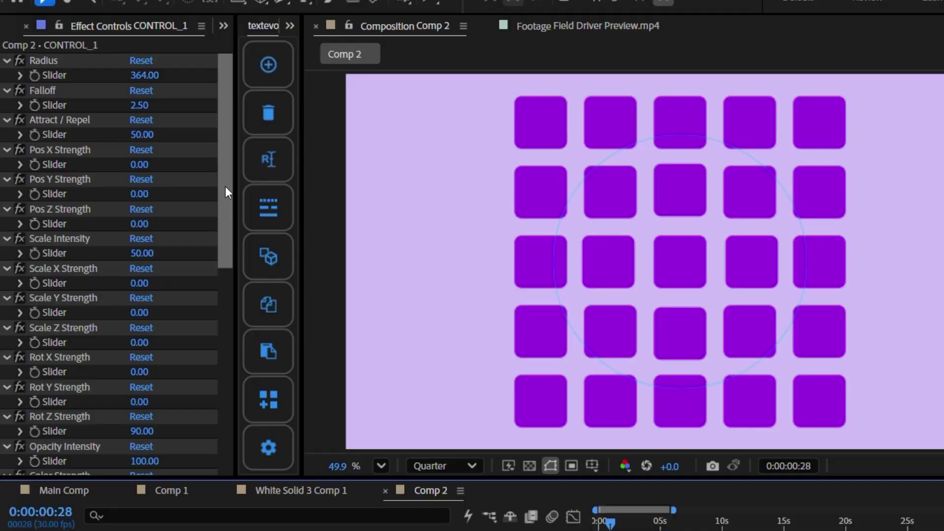
{"action": "scroll", "coordinate": [190, 197], "scroll_direction": "down", "scroll_amount": 5}
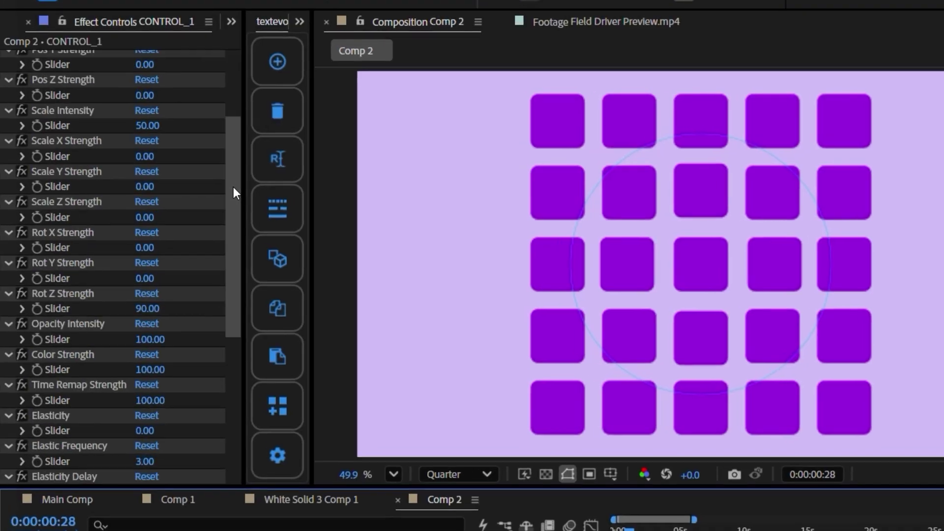
{"action": "scroll", "coordinate": [243, 199], "scroll_direction": "down", "scroll_amount": 3}
{"action": "scroll", "coordinate": [246, 234], "scroll_direction": "up", "scroll_amount": 10}
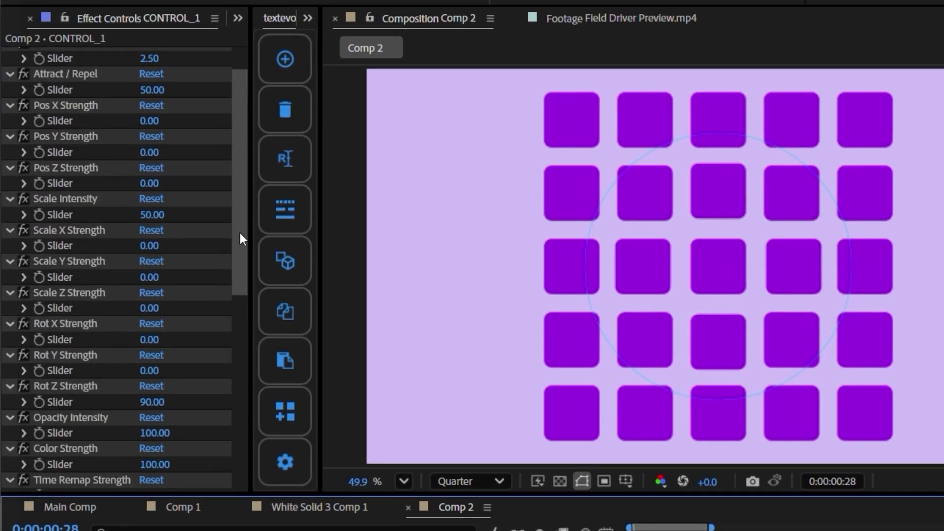
{"action": "scroll", "coordinate": [239, 232], "scroll_direction": "up", "scroll_amount": 2}
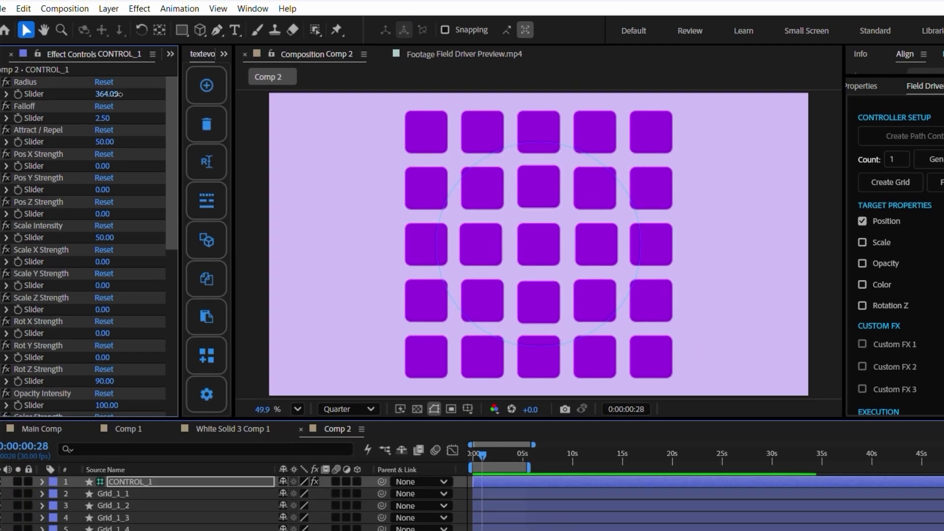
Adjust the controllers' sliders: Radius 775 and Attract / Repel about 160 in Comp 2, Falloff about 6.4 in Comp 1.
{"action": "left_click_drag", "start_coordinate": [118, 93], "coordinate": [76, 142]}
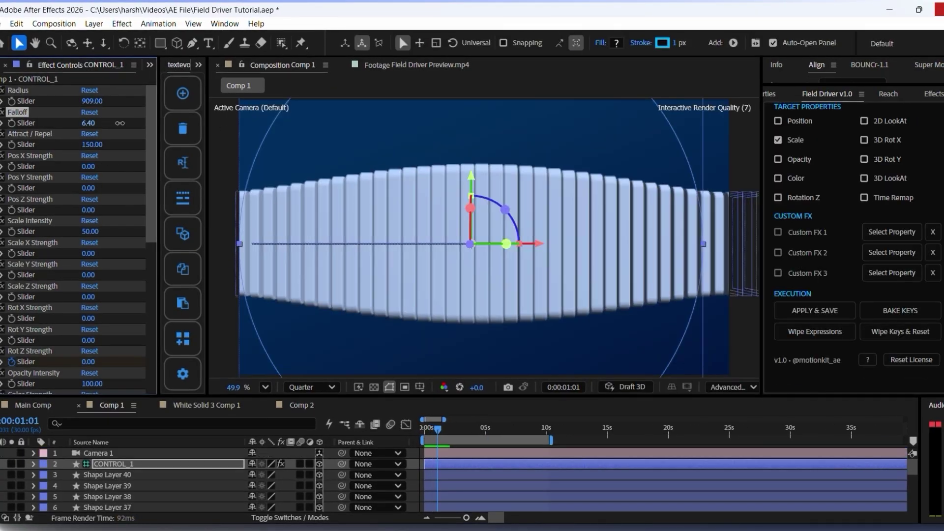
{"action": "left_click_drag", "start_coordinate": [119, 123], "coordinate": [146, 124]}
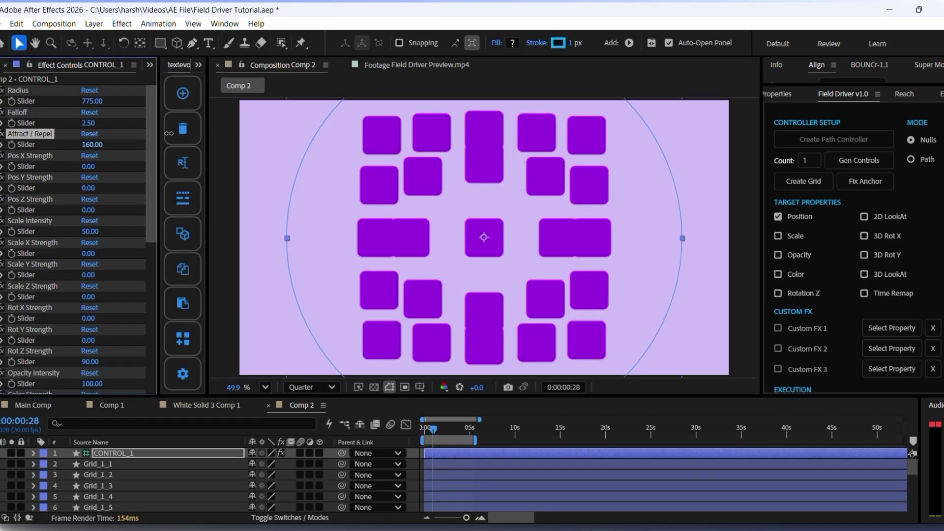
{"action": "left_click_drag", "start_coordinate": [82, 150], "coordinate": [18, 145]}
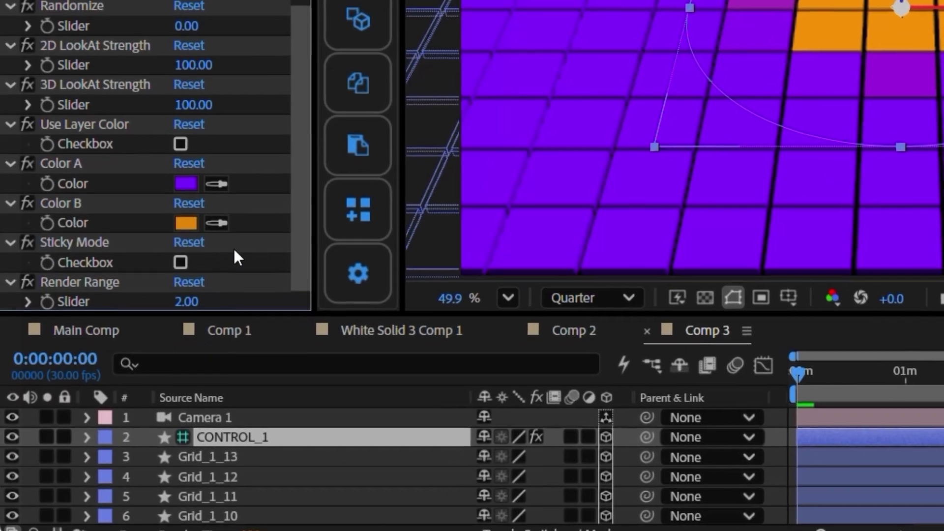
Try switching the Comp 3 controller's Sticky Mode on and off.
{"action": "left_click", "coordinate": [188, 301]}
{"action": "left_click", "coordinate": [180, 262]}
{"action": "left_click", "coordinate": [181, 263]}
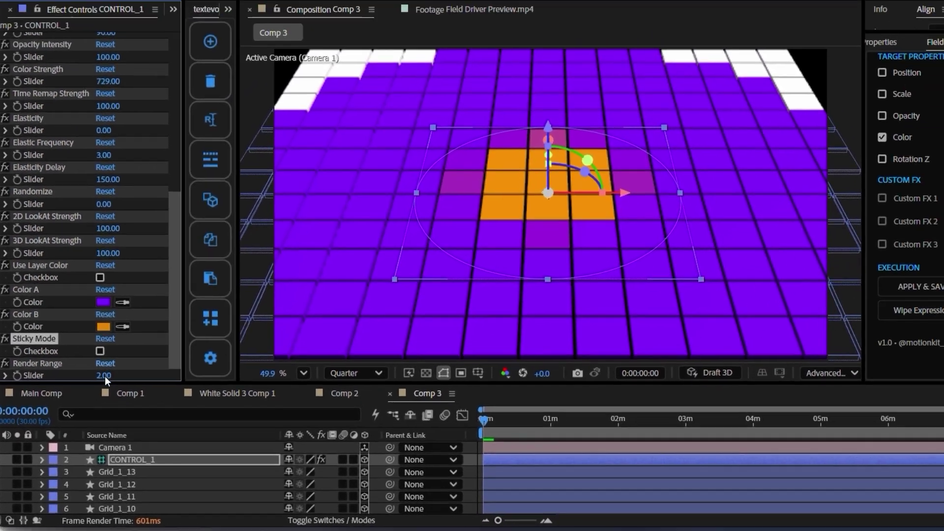
Set the Comp 3 controller's Render Range to 3.
{"action": "left_click", "coordinate": [189, 302]}
{"action": "key", "text": "BackSpace"}
{"action": "type", "text": "5"}
{"action": "left_click", "coordinate": [119, 358]}
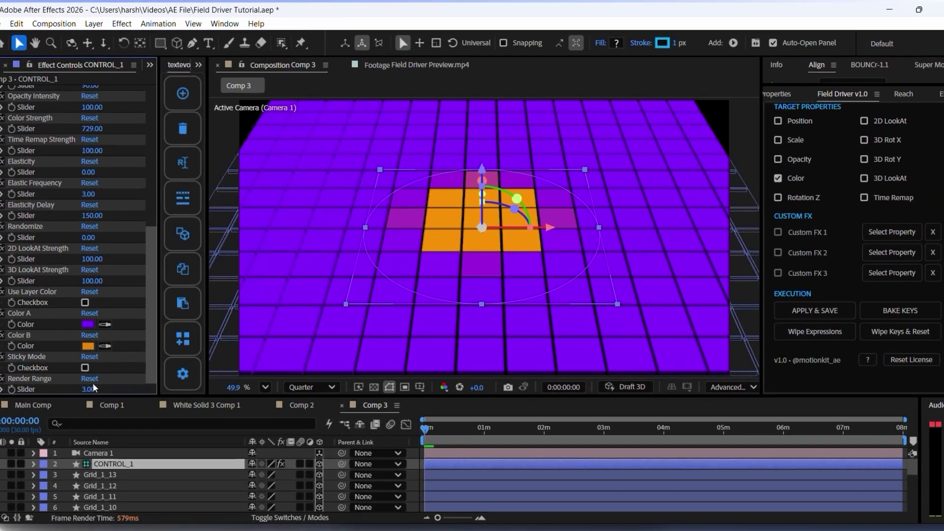
{"action": "left_click", "coordinate": [99, 383]}
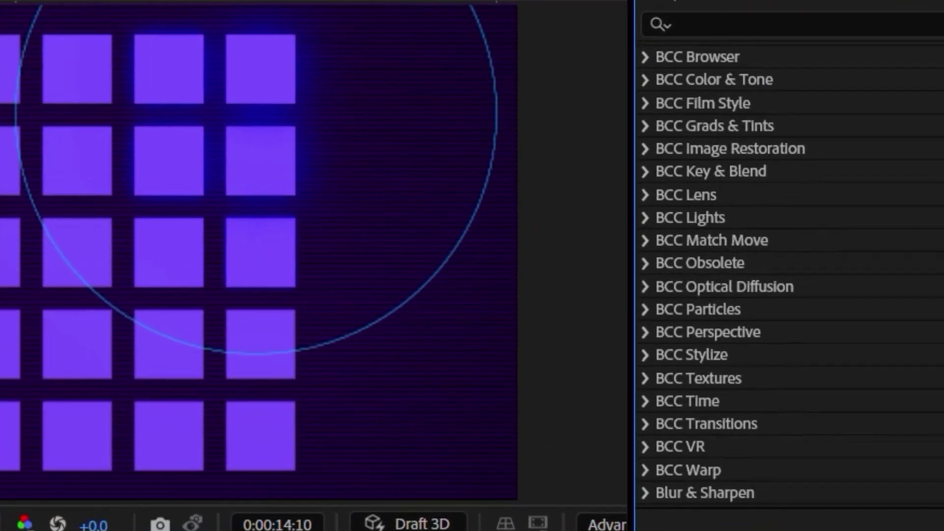
Find the Stylize Glow effect among the effects and apply it to the CONTROL_1 layer in Comp 5.
{"action": "scroll", "coordinate": [714, 266], "scroll_direction": "down", "scroll_amount": 5}
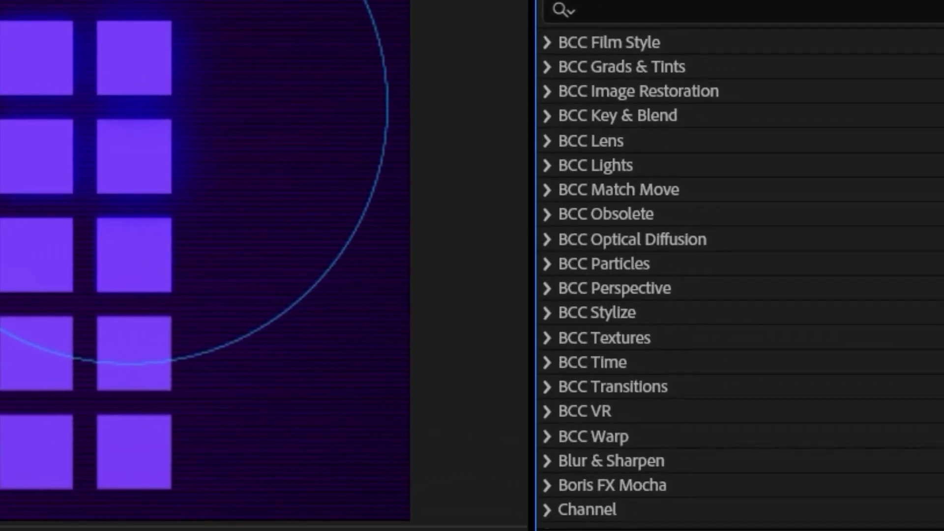
{"action": "scroll", "coordinate": [713, 265], "scroll_direction": "down", "scroll_amount": 5}
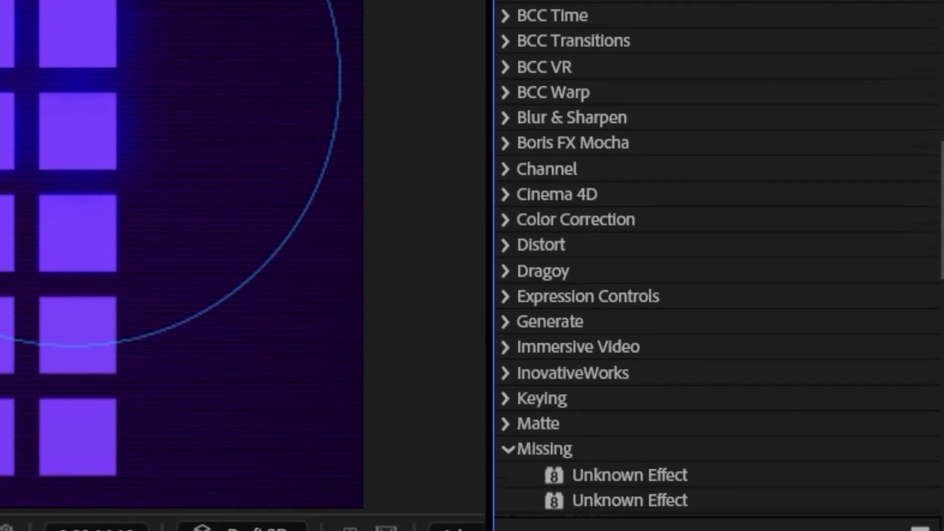
{"action": "scroll", "coordinate": [713, 266], "scroll_direction": "down", "scroll_amount": 5}
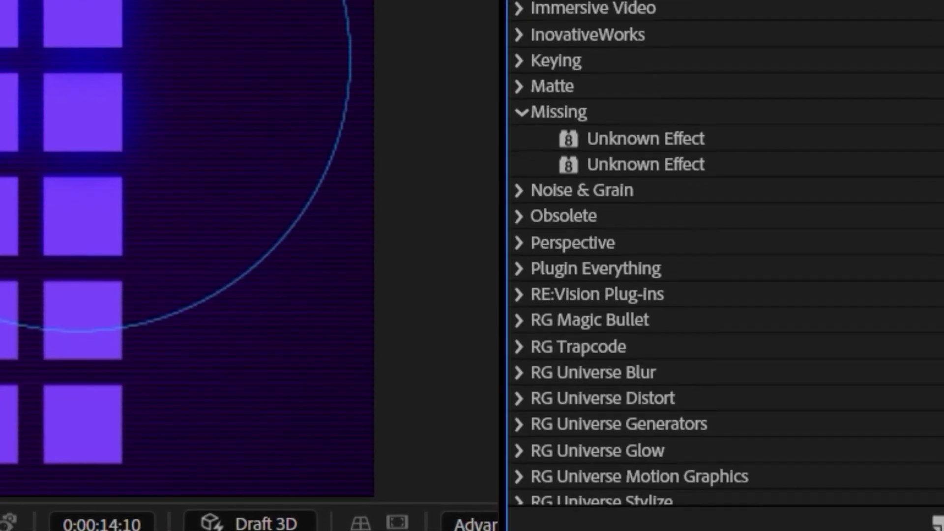
{"action": "scroll", "coordinate": [728, 266], "scroll_direction": "down", "scroll_amount": 5}
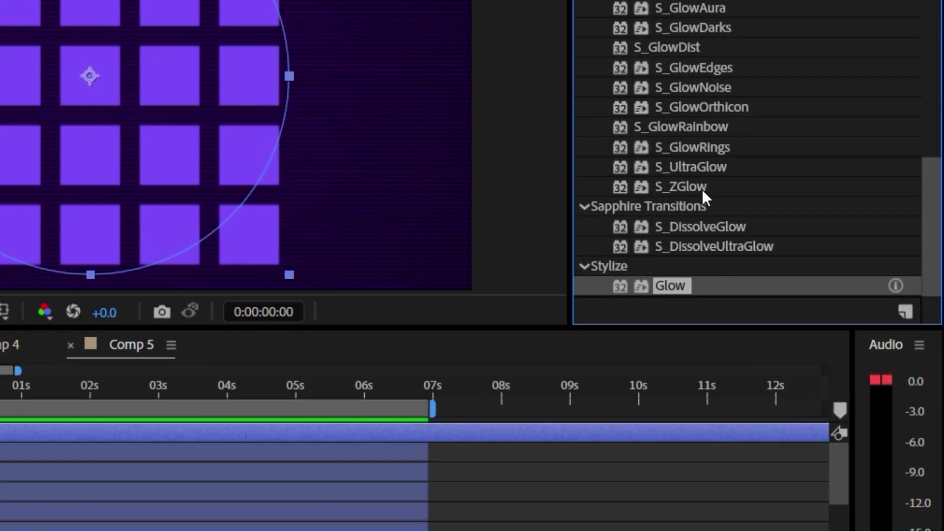
{"action": "left_click_drag", "start_coordinate": [666, 286], "coordinate": [271, 357]}
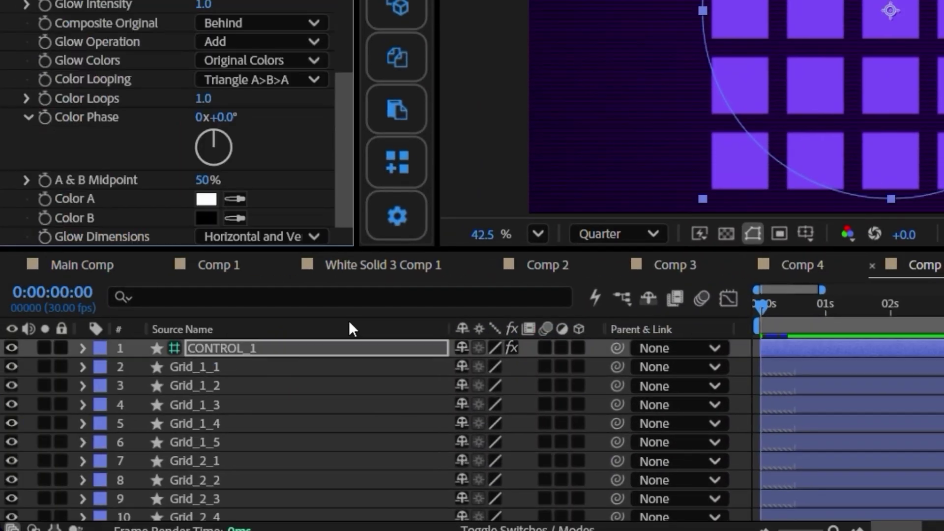
Expand the Glow effect of the CONTROL_1 layer in the timeline to reveal its individual properties.
{"action": "left_click", "coordinate": [276, 436]}
{"action": "left_click", "coordinate": [203, 342]}
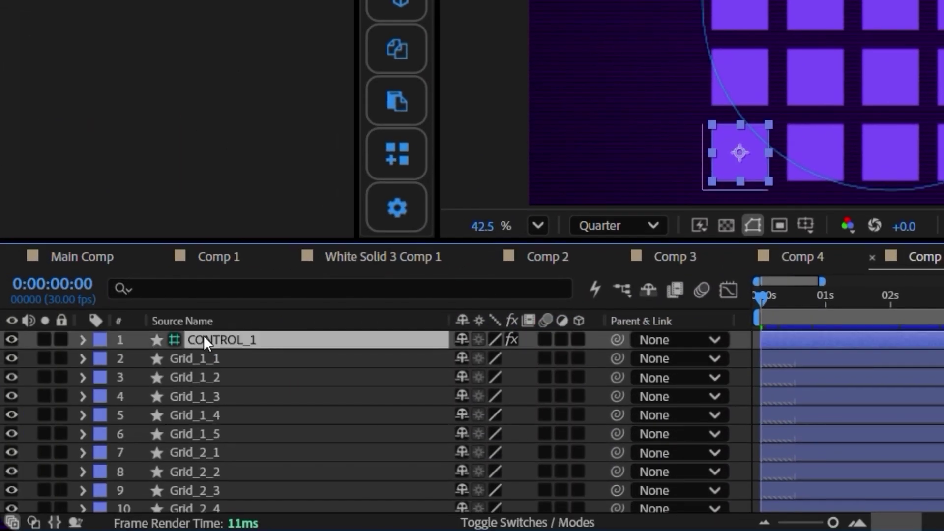
{"action": "left_click", "coordinate": [82, 339]}
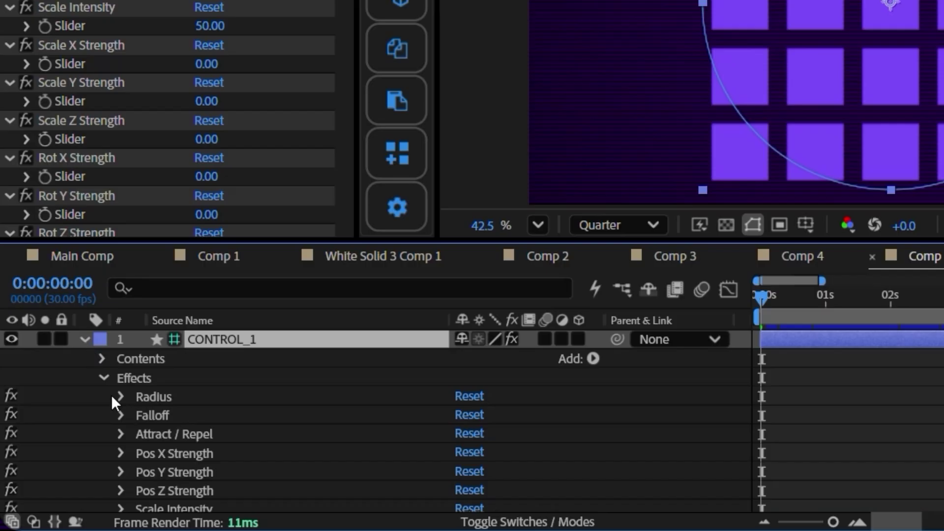
{"action": "scroll", "coordinate": [116, 411], "scroll_direction": "down", "scroll_amount": 6}
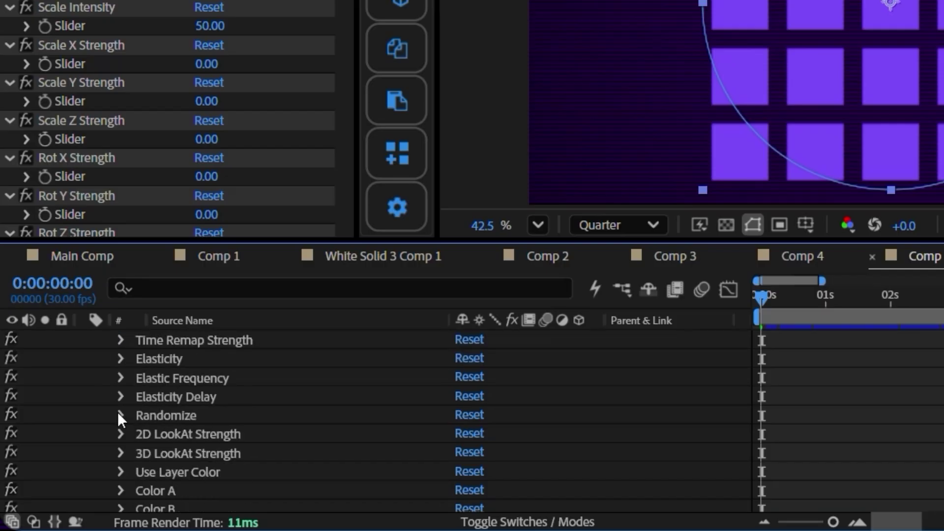
{"action": "scroll", "coordinate": [118, 413], "scroll_direction": "down", "scroll_amount": 3}
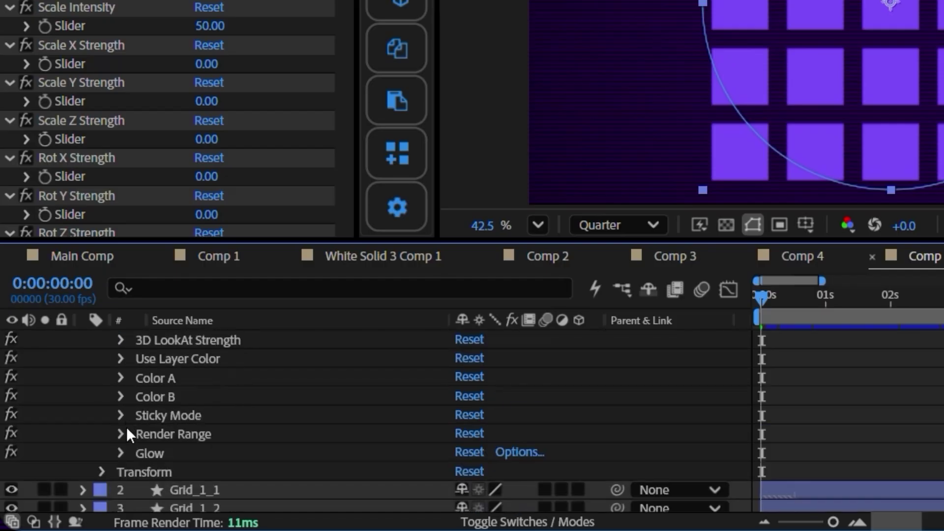
{"action": "left_click", "coordinate": [119, 453]}
{"action": "scroll", "coordinate": [128, 438], "scroll_direction": "down", "scroll_amount": 5}
{"action": "scroll", "coordinate": [215, 396], "scroll_direction": "up", "scroll_amount": 2}
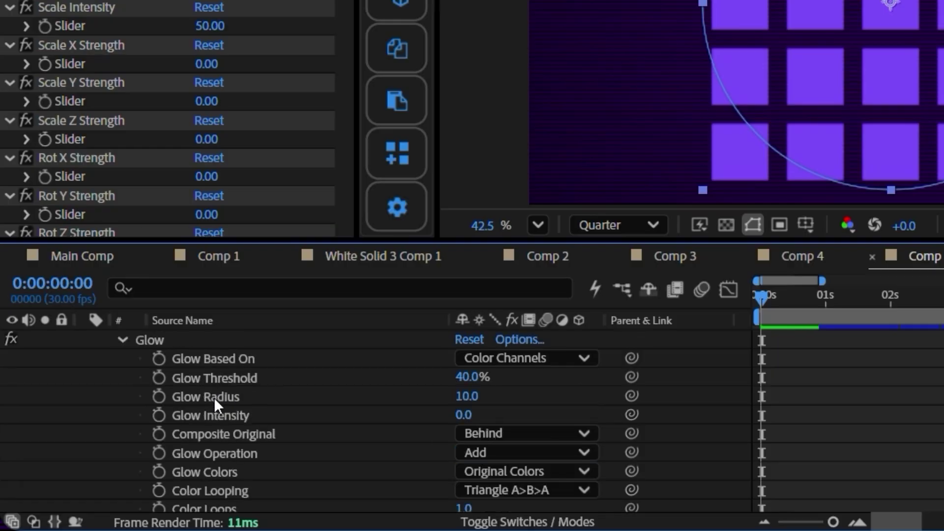
Assign the Glow Intensity property of the CONTROL_1 layer's Glow effect to Custom FX 1 in Field Driver.
{"action": "left_click", "coordinate": [214, 413]}
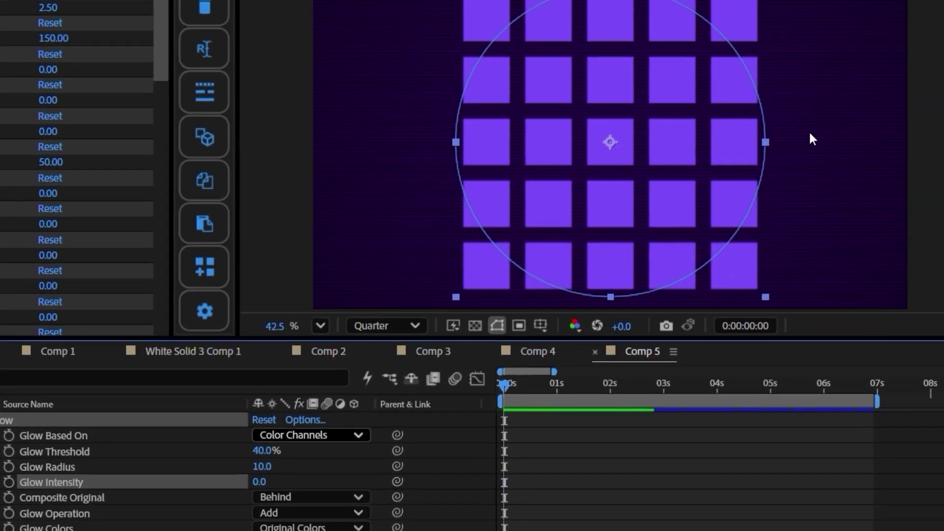
{"action": "left_click", "coordinate": [817, 88]}
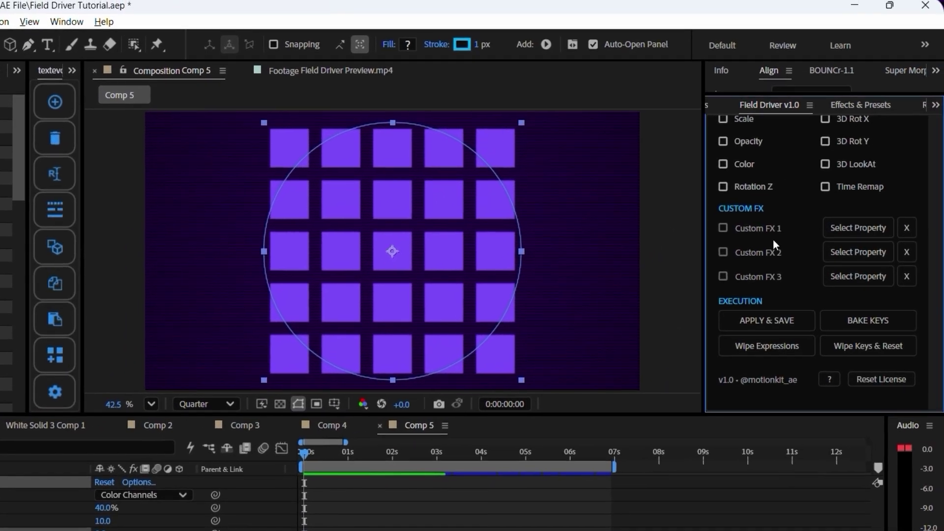
{"action": "left_click", "coordinate": [853, 226]}
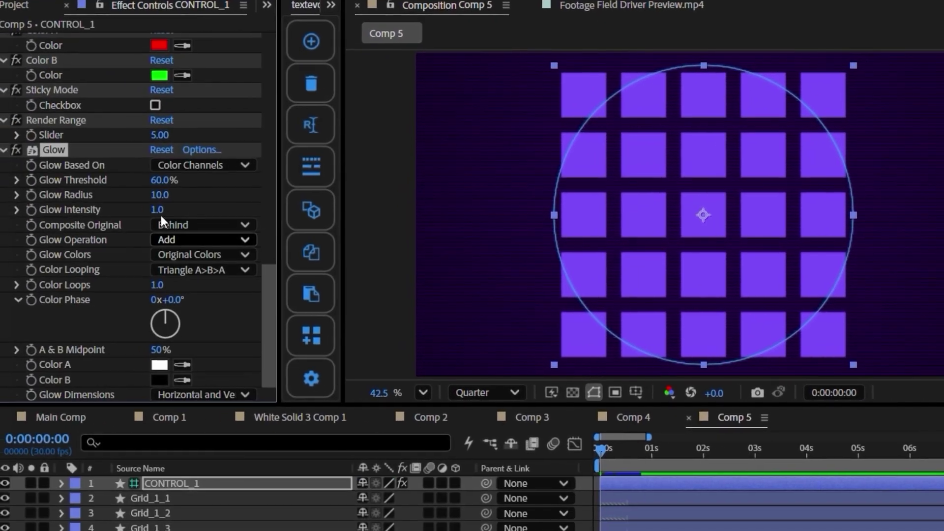
Set the CONTROL_1 Glow Threshold to 40% and Glow Intensity to 0, and apply the custom effect to all Comp 5 grid layers.
{"action": "left_click", "coordinate": [159, 180]}
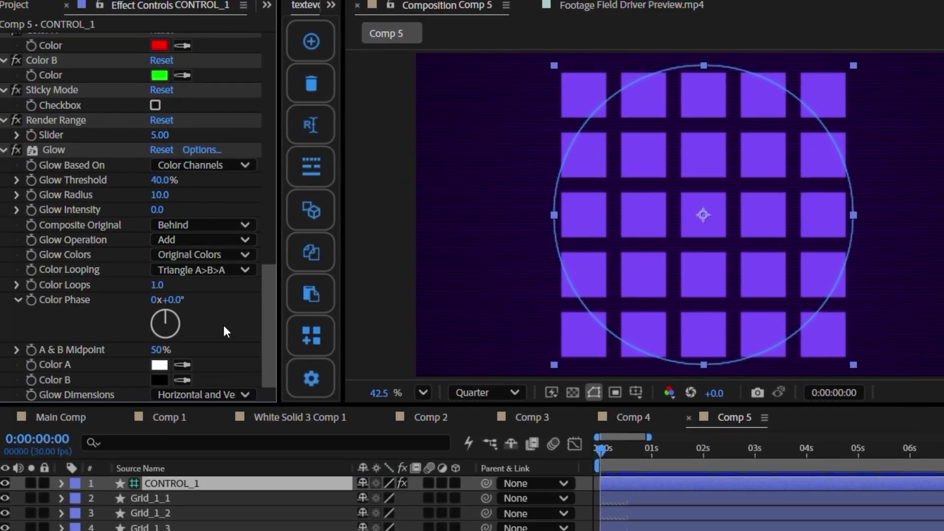
{"action": "key", "text": "ctrl+a"}
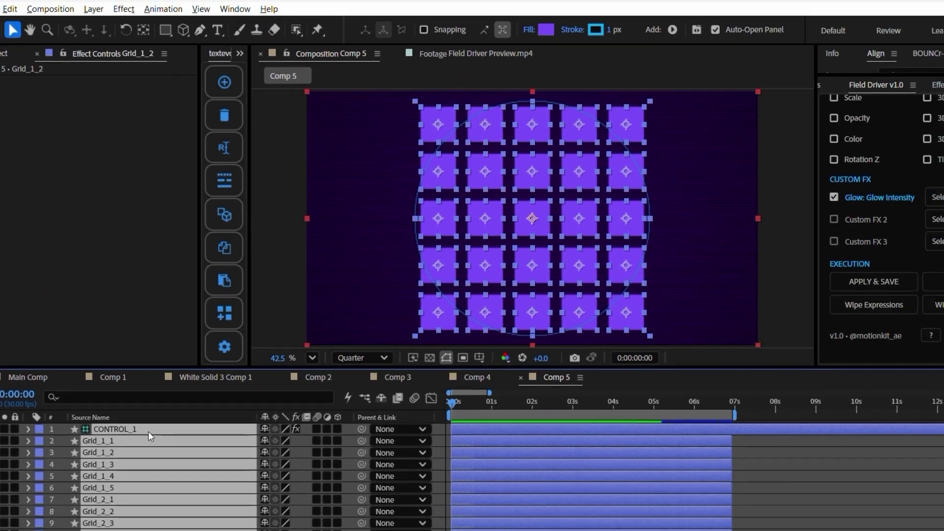
{"action": "left_click", "coordinate": [212, 484], "text": "ctrl"}
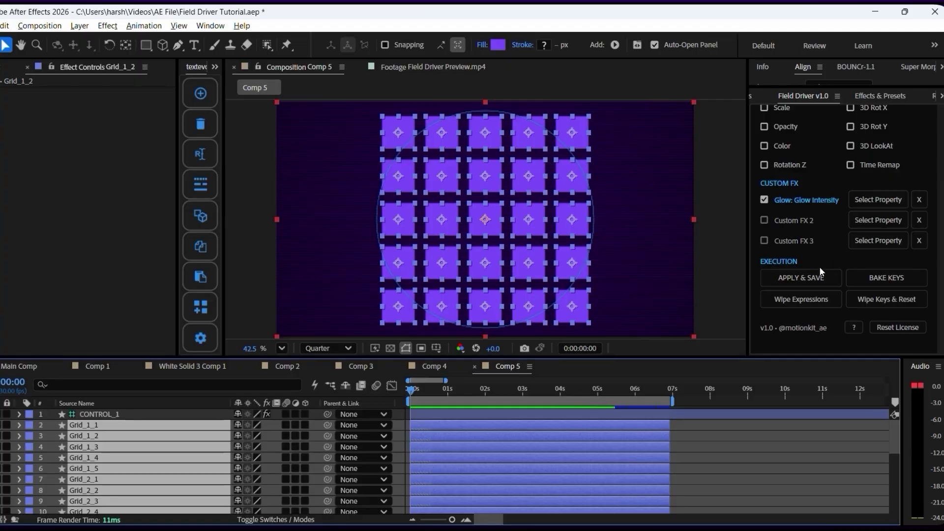
{"action": "left_click", "coordinate": [800, 278]}
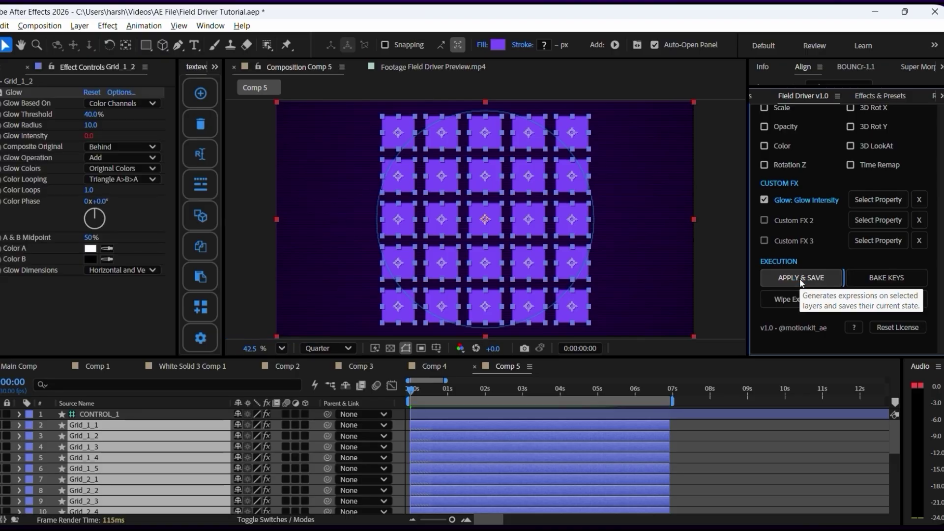
Set the CONTROL_1 Glow Radius to 5 and Glow Intensity to 0.6, and preview the glow animation from the start.
{"action": "left_click", "coordinate": [195, 417]}
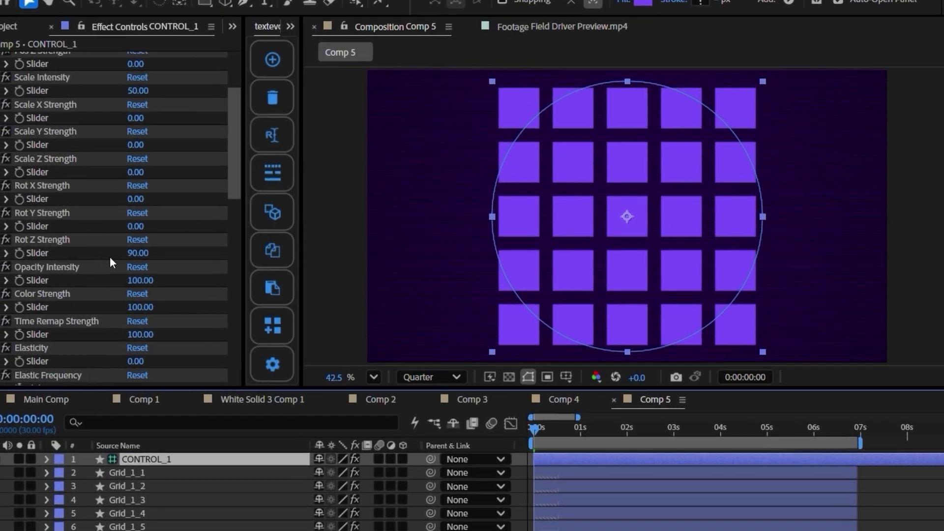
{"action": "scroll", "coordinate": [75, 256], "scroll_direction": "down", "scroll_amount": 5}
{"action": "scroll", "coordinate": [128, 268], "scroll_direction": "down", "scroll_amount": 5}
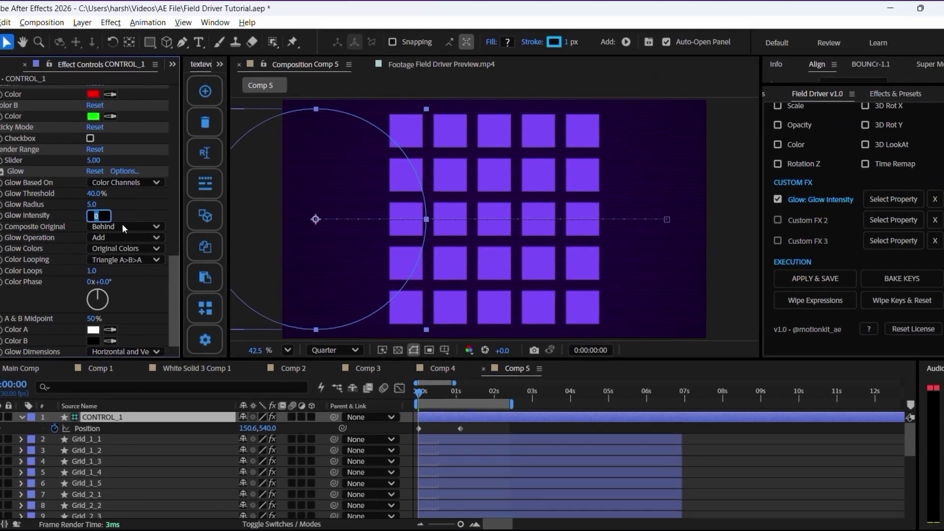
{"action": "left_click", "coordinate": [160, 211]}
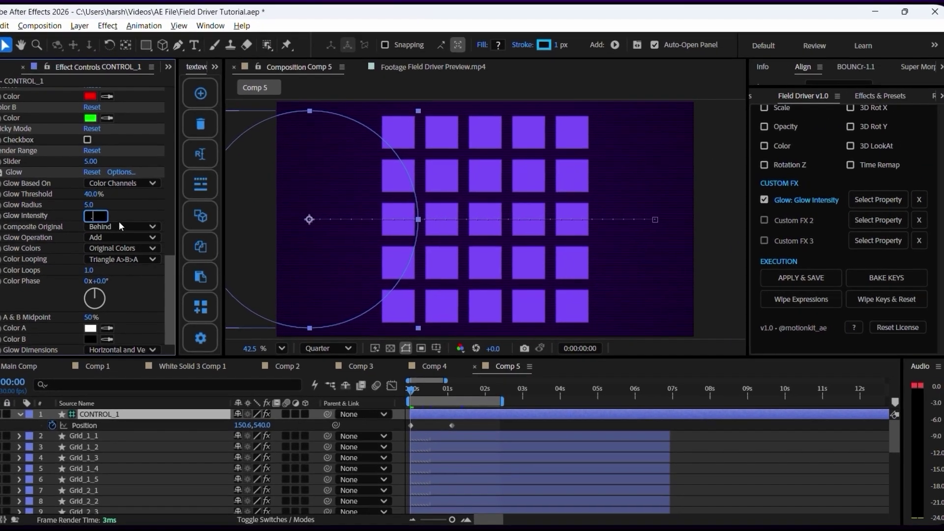
{"action": "type", "text": ".6"}
{"action": "key", "text": "Return"}
{"action": "left_click_drag", "start_coordinate": [416, 393], "coordinate": [409, 394]}
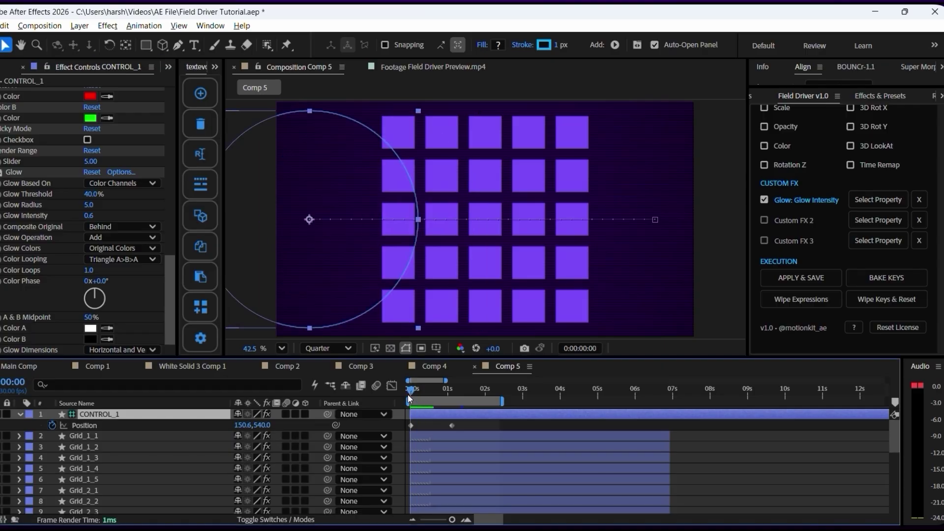
{"action": "key", "text": "space"}
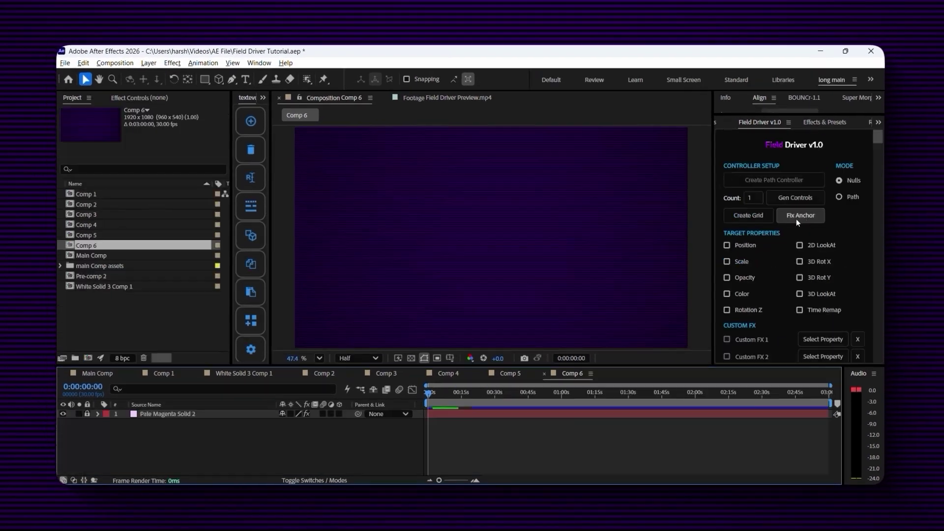
Generate a 5 by 5 grid of basic 100 px squares with 200 px gaps in Comp 6.
{"action": "left_click", "coordinate": [751, 217]}
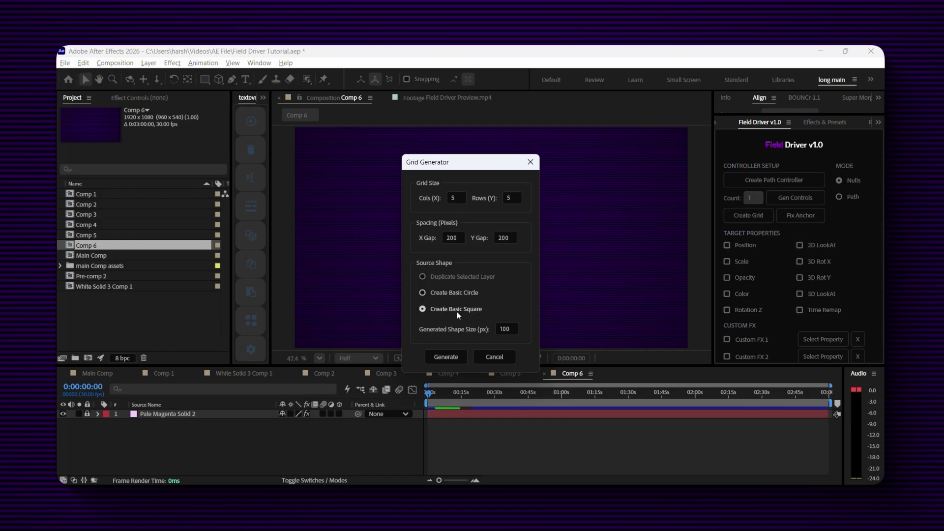
{"action": "left_click", "coordinate": [451, 360]}
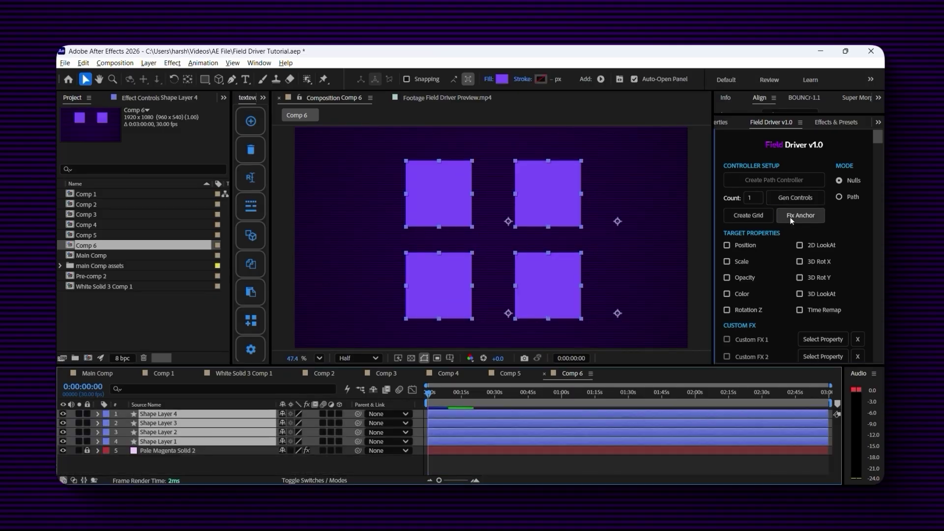
Try centring the anchor points of the four Comp 6 shape layers with Fix Anchor, and undo the change.
{"action": "left_click", "coordinate": [790, 216]}
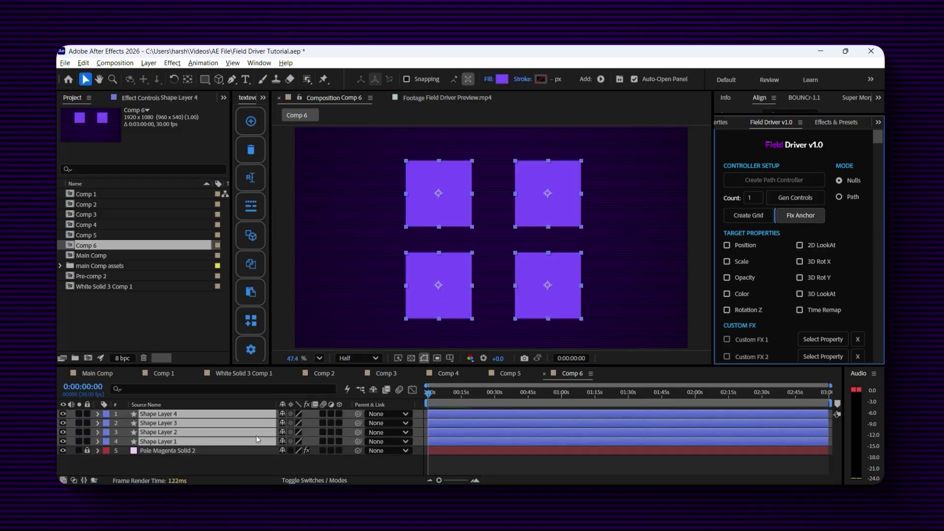
{"action": "key", "text": "ctrl+z"}
{"action": "left_click", "coordinate": [806, 216]}
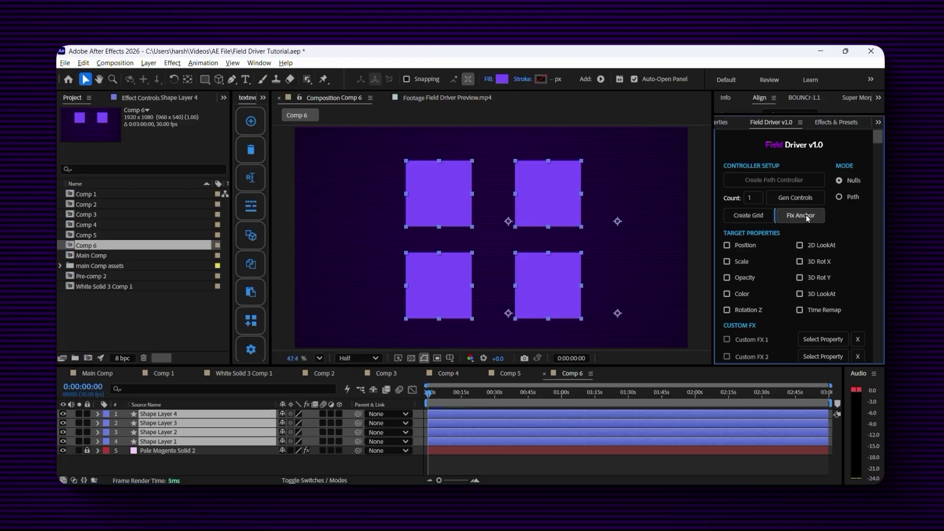
Precompose each of the four Comp 6 shape layers with centred anchors using Fix Anchor, and inspect the resulting layers.
{"action": "left_click", "coordinate": [797, 217]}
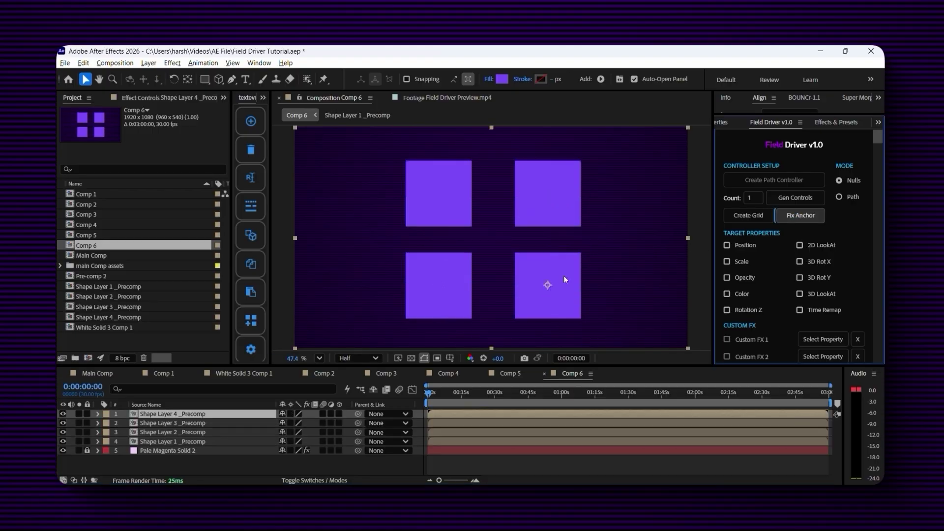
{"action": "left_click", "coordinate": [202, 423]}
{"action": "left_click", "coordinate": [200, 432]}
{"action": "left_click", "coordinate": [198, 442]}
{"action": "left_click", "coordinate": [199, 424]}
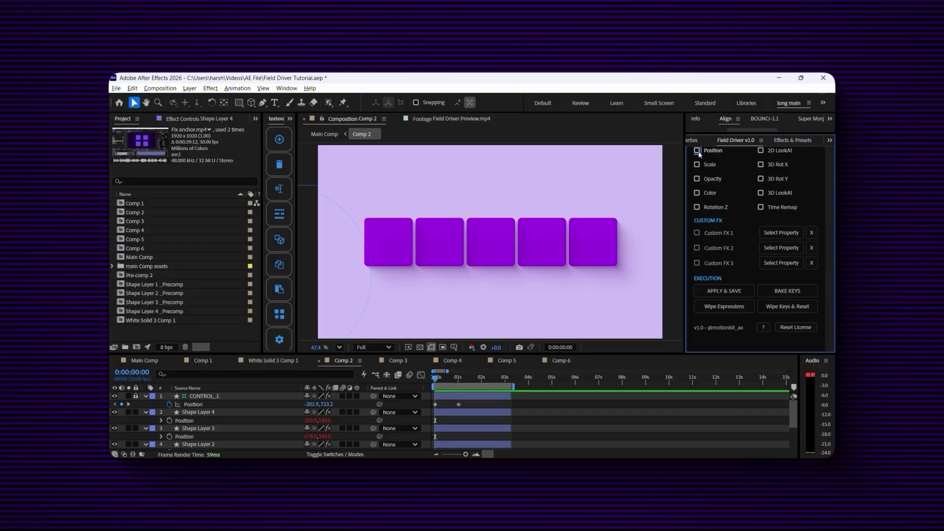
Bake the Position animation of all Comp 2 shape layers into keyframes and preview the result.
{"action": "key", "text": "ctrl+a"}
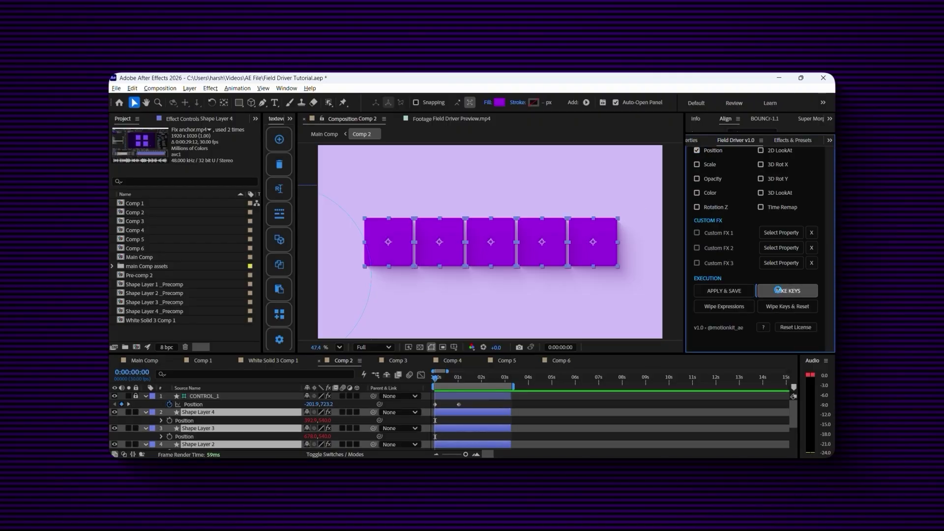
{"action": "left_click", "coordinate": [533, 302]}
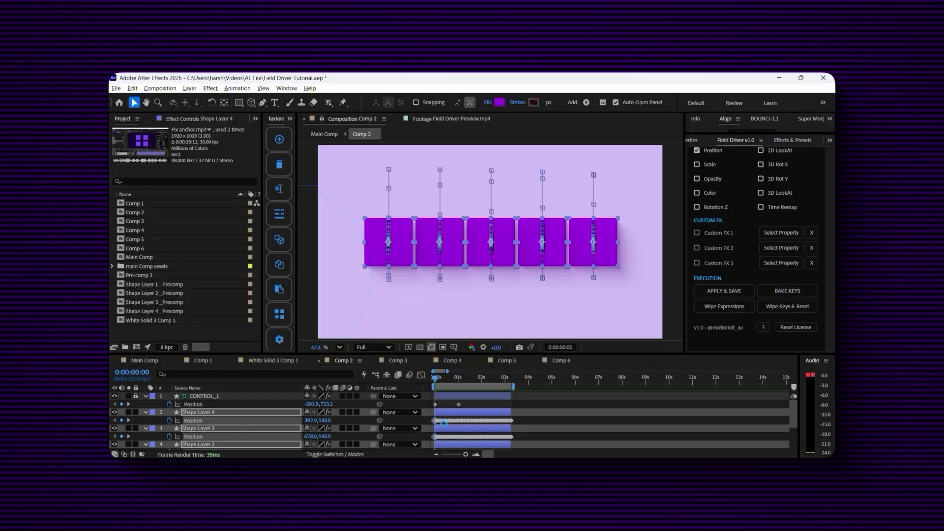
{"action": "left_click", "coordinate": [468, 421]}
{"action": "key", "text": "space"}
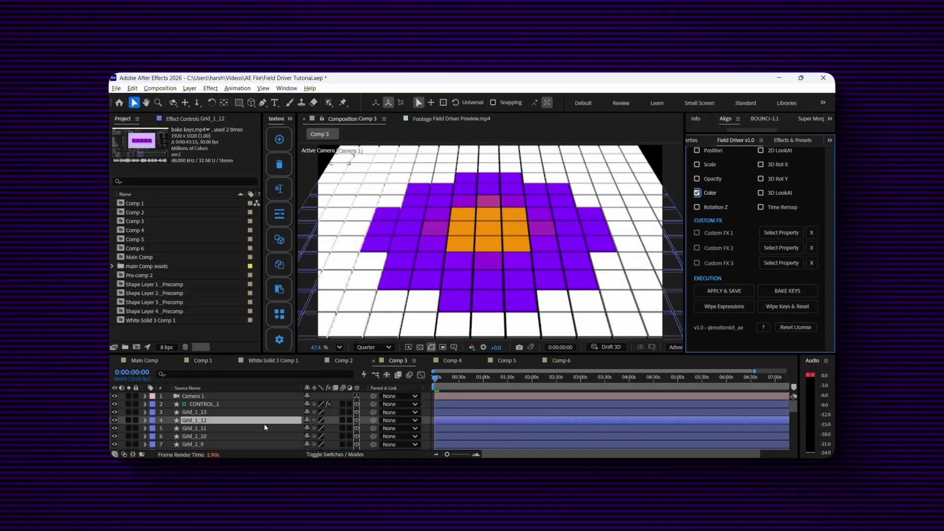
Wipe the Color expressions from the grid layers in Comp 3.
{"action": "left_click", "coordinate": [724, 306]}
{"action": "left_click", "coordinate": [506, 305]}
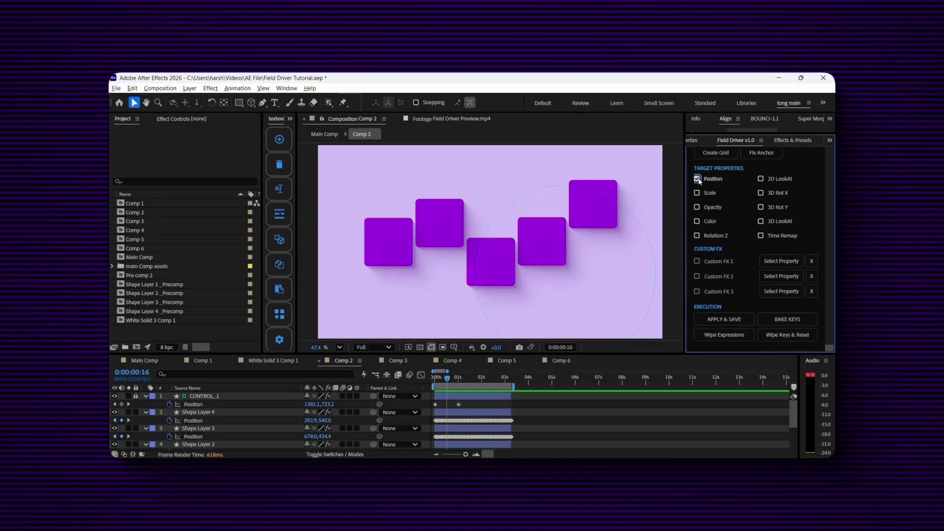
Wipe the Position keys of all Comp 2 shape layers and reset the layers to their default state.
{"action": "left_click", "coordinate": [223, 413]}
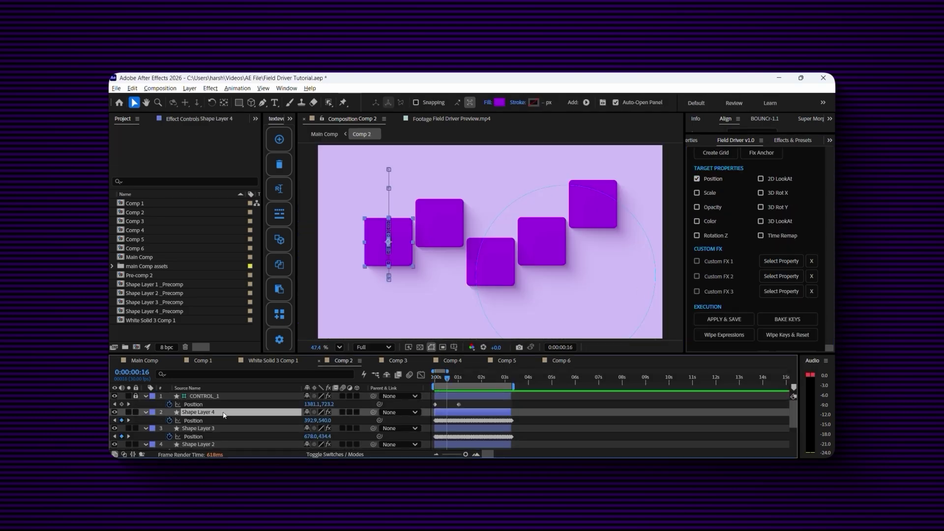
{"action": "key", "text": "ctrl+a"}
{"action": "left_click", "coordinate": [775, 333]}
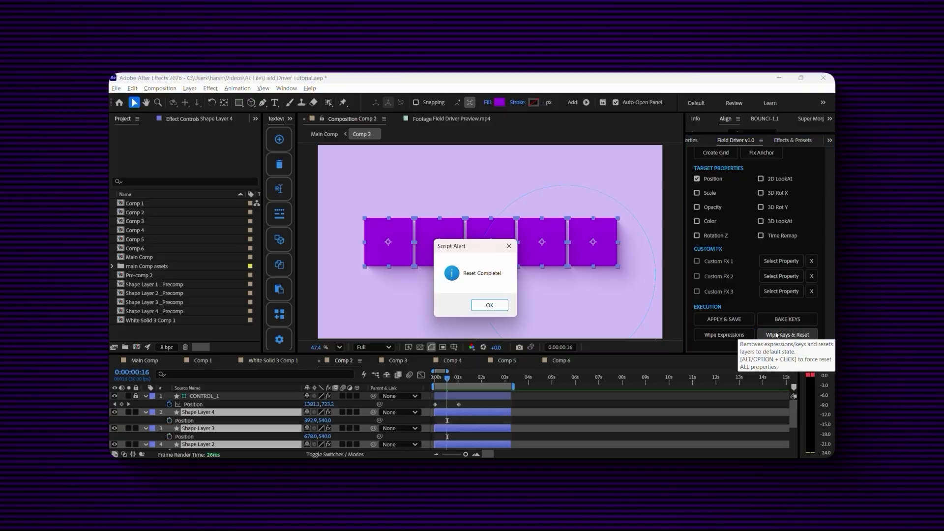
{"action": "left_click", "coordinate": [486, 304]}
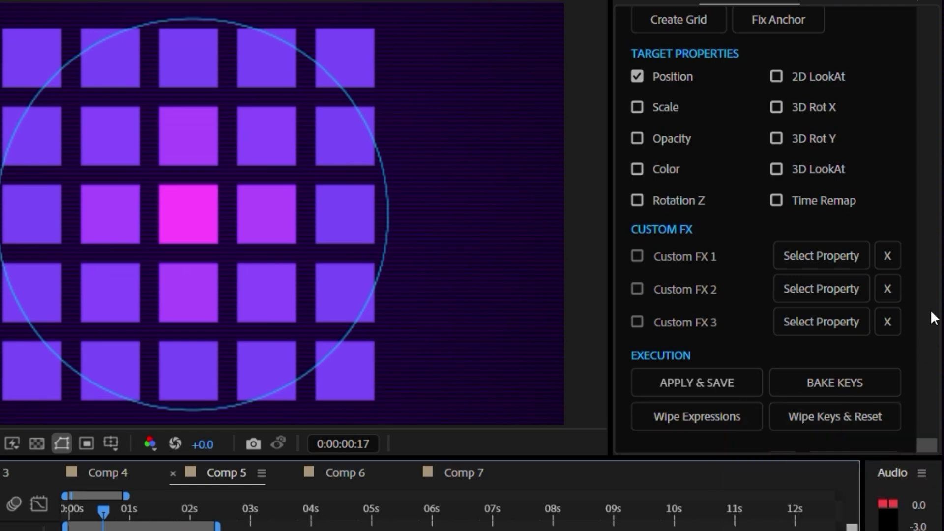
{"action": "scroll", "coordinate": [930, 309], "scroll_direction": "up", "scroll_amount": 5}
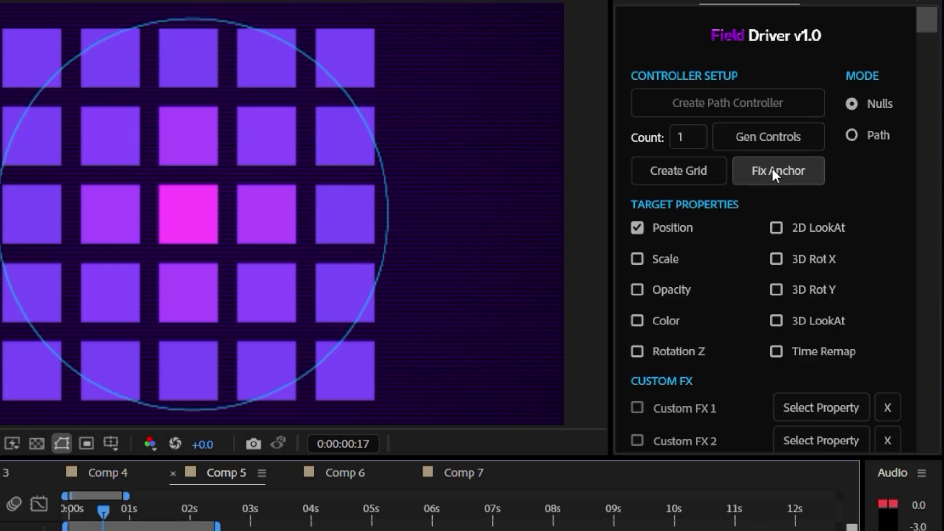